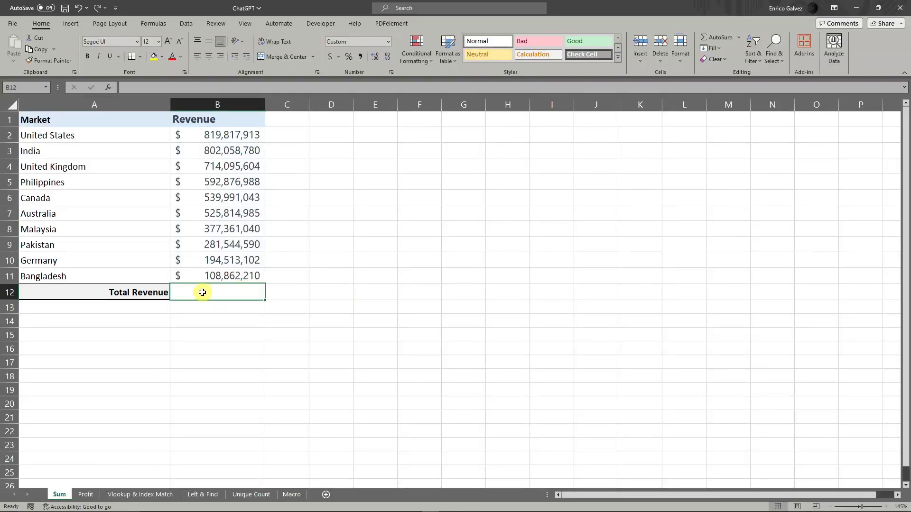
click(229, 325)
click(230, 289)
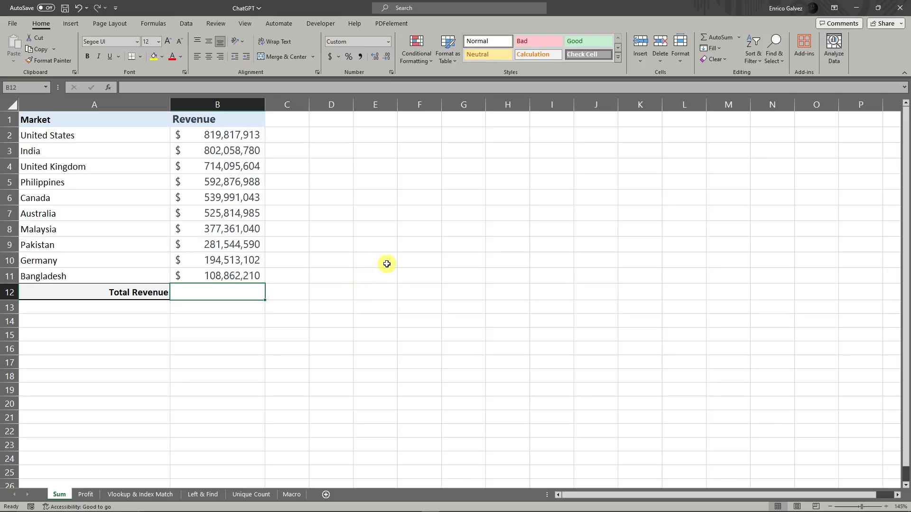
scroll(387, 263, down, 2)
scroll(386, 263, up, 2)
click(285, 138)
click(349, 151)
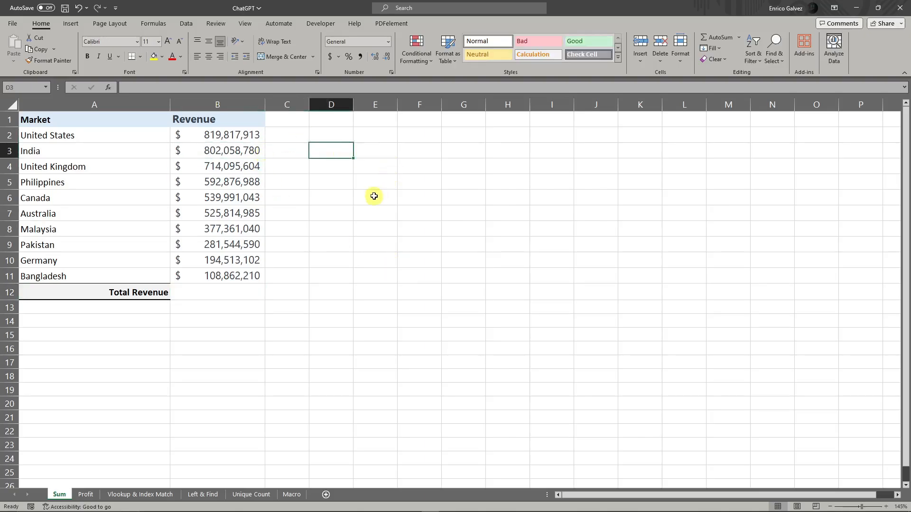
click(406, 215)
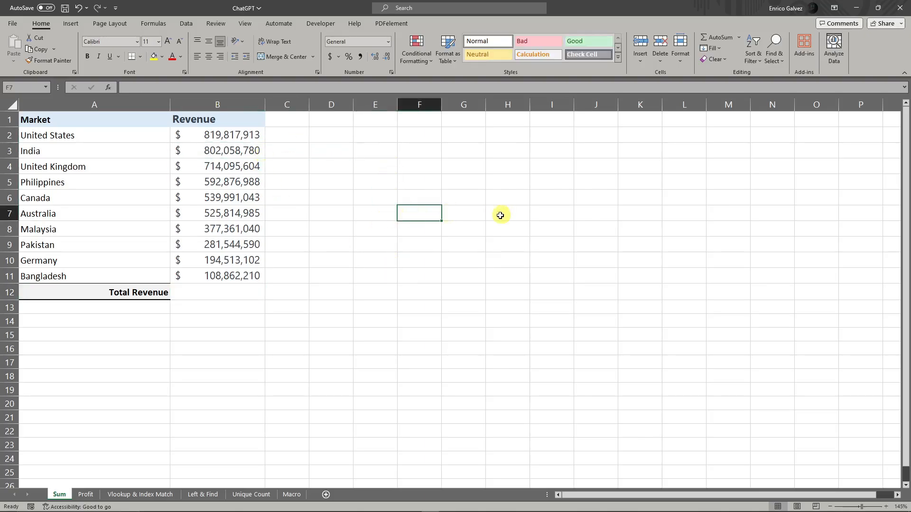
click(329, 289)
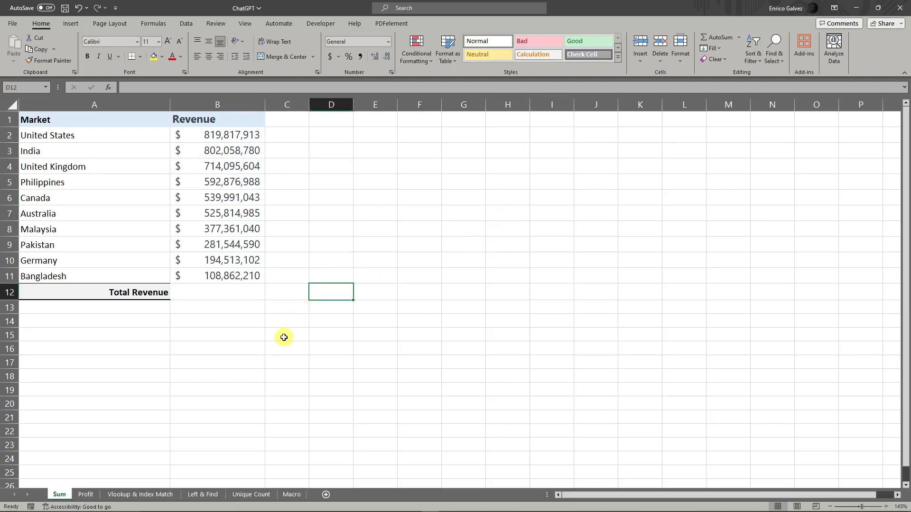
click(146, 332)
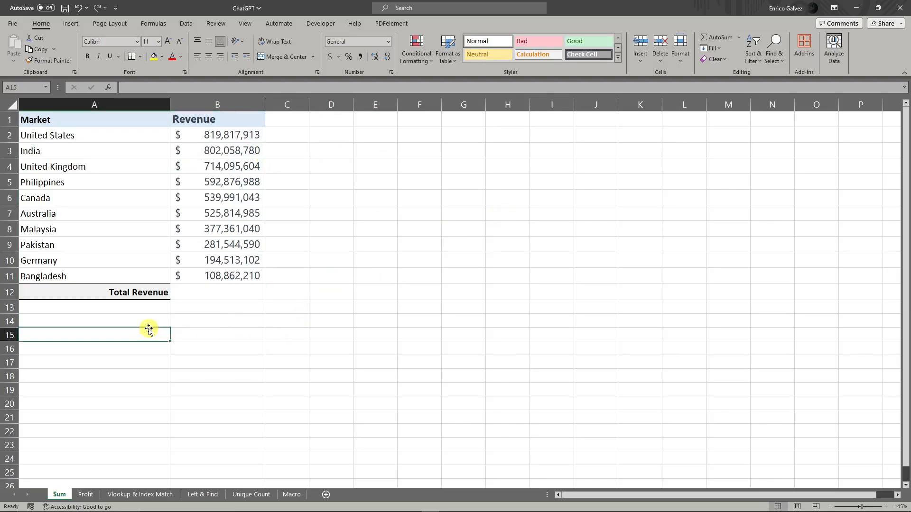
Look through the Profit, Vlookup & Index Match, Left & Find, Unique Count and Macro worksheets, and return to the Sum sheet.
click(86, 495)
click(149, 495)
click(202, 495)
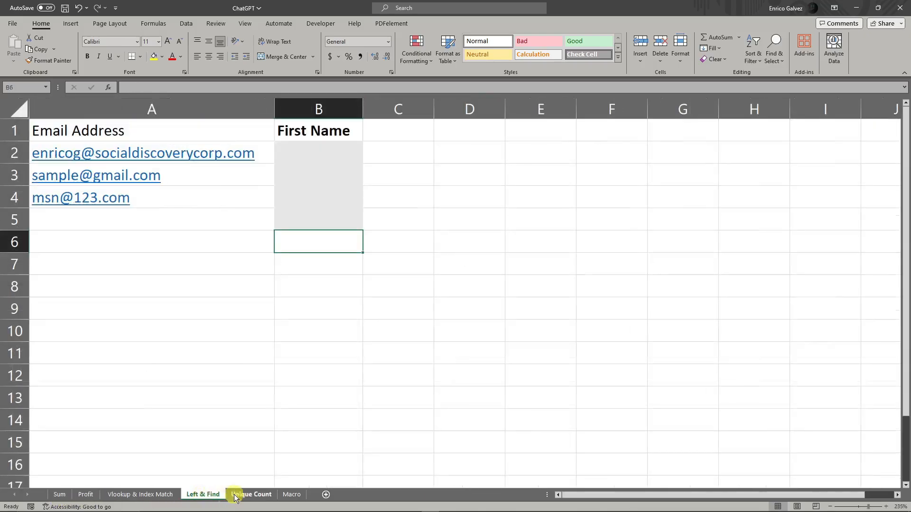
click(251, 495)
click(291, 495)
click(59, 495)
click(380, 306)
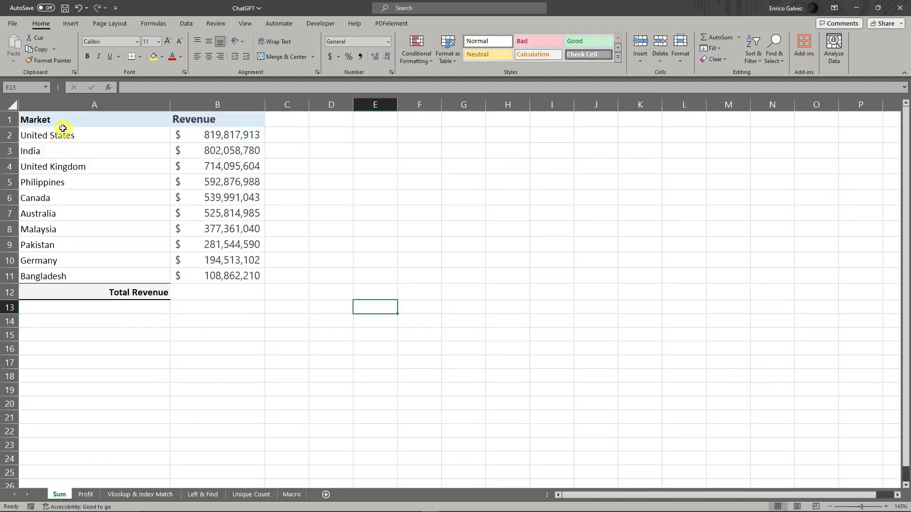
Examine the list of markets in column A and their revenue values in column B.
drag(73, 129, 83, 277)
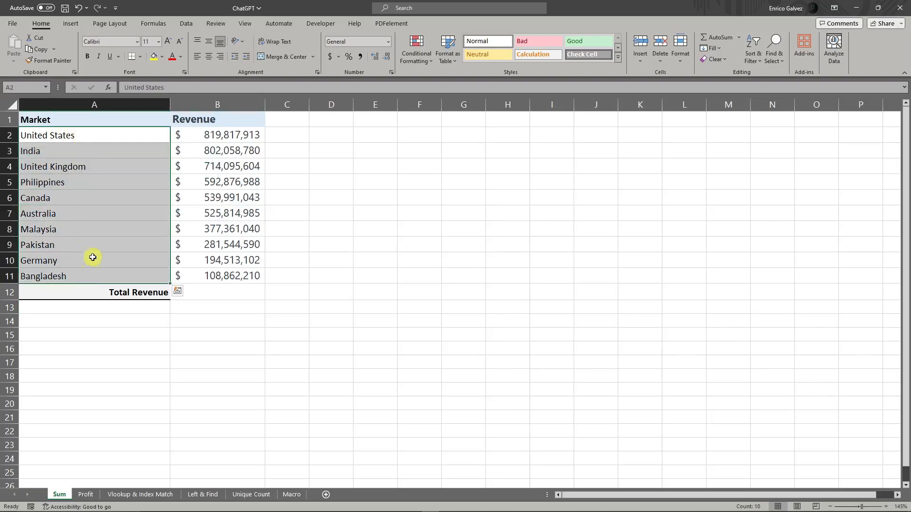
click(97, 242)
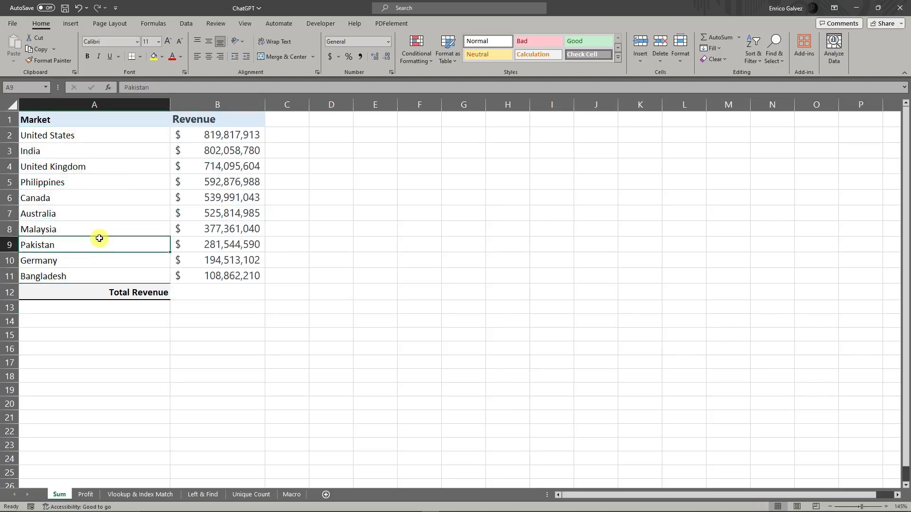
click(87, 135)
click(90, 151)
click(93, 164)
click(100, 182)
click(104, 198)
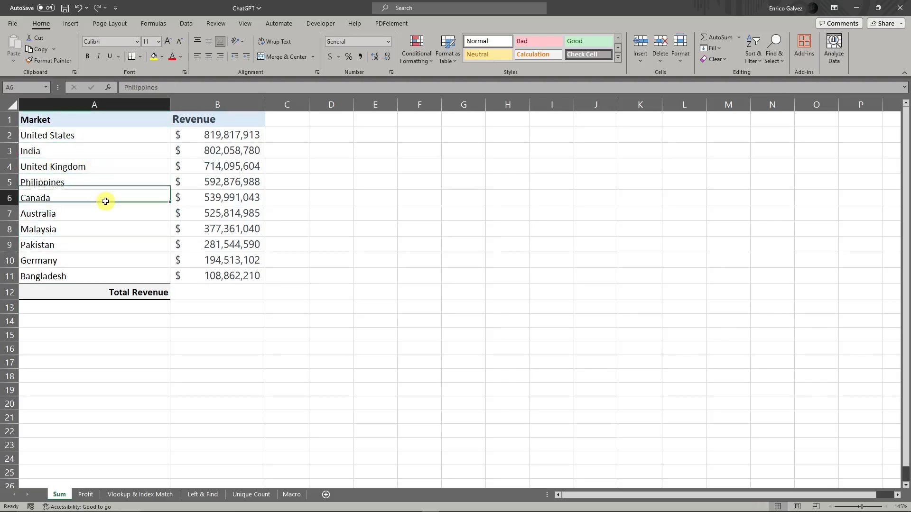
click(105, 229)
drag(250, 134, 228, 288)
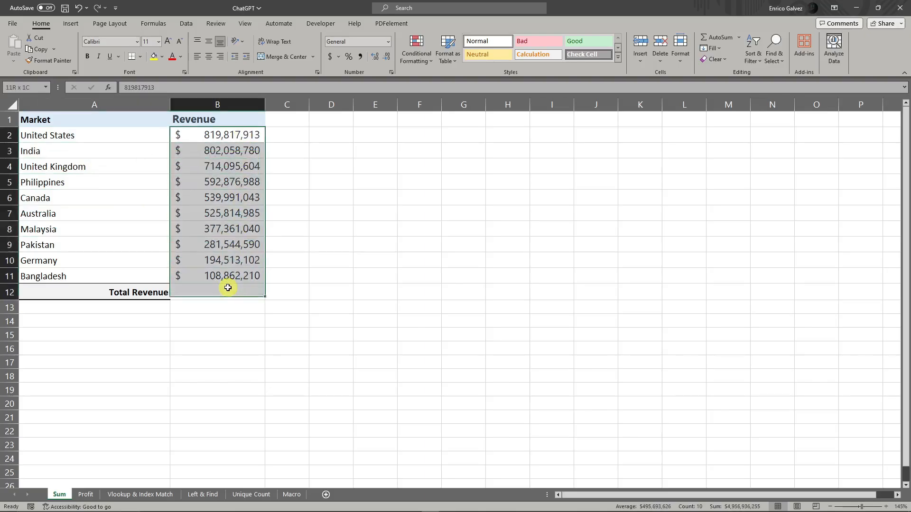
click(341, 211)
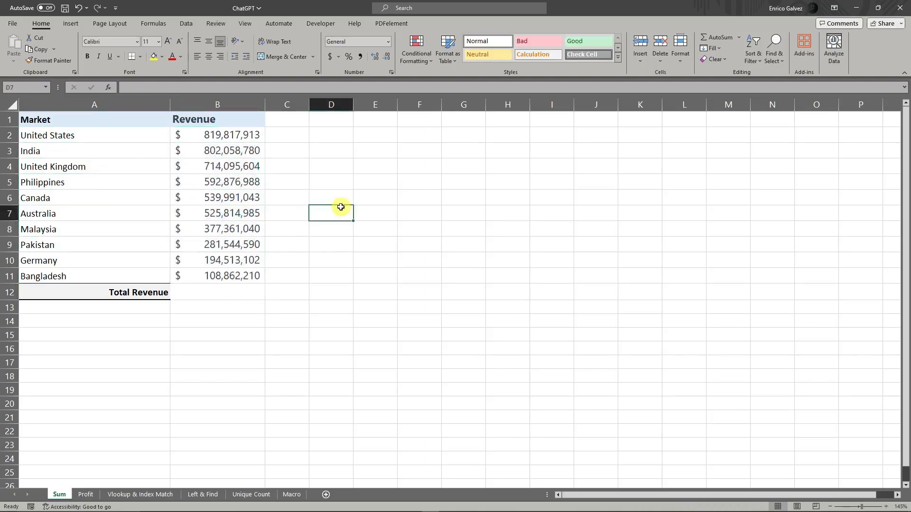
Select the revenue values in B2:B11 and check their sum in the selection summary.
drag(234, 135, 230, 277)
click(209, 298)
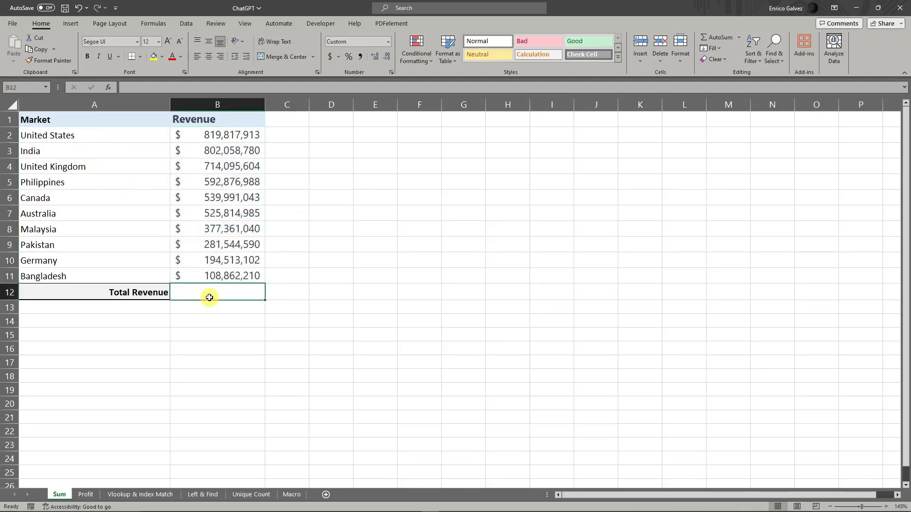
click(374, 275)
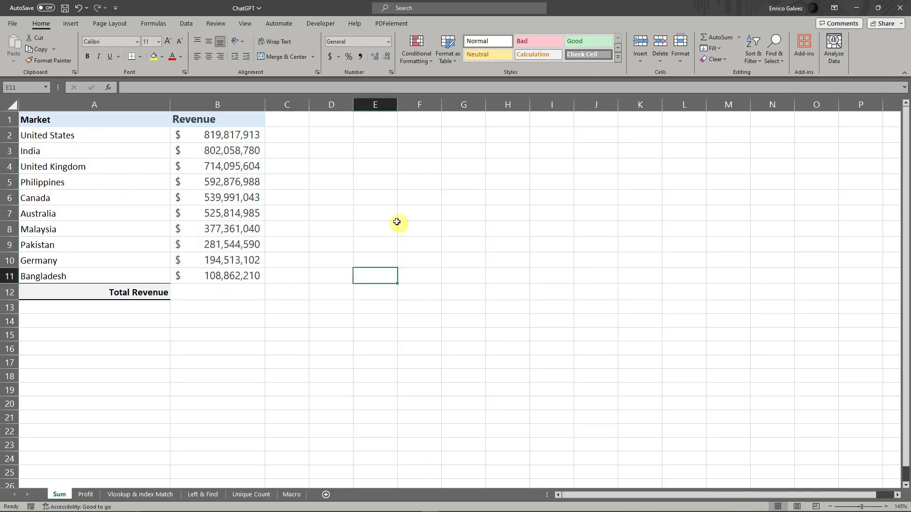
drag(237, 136, 234, 272)
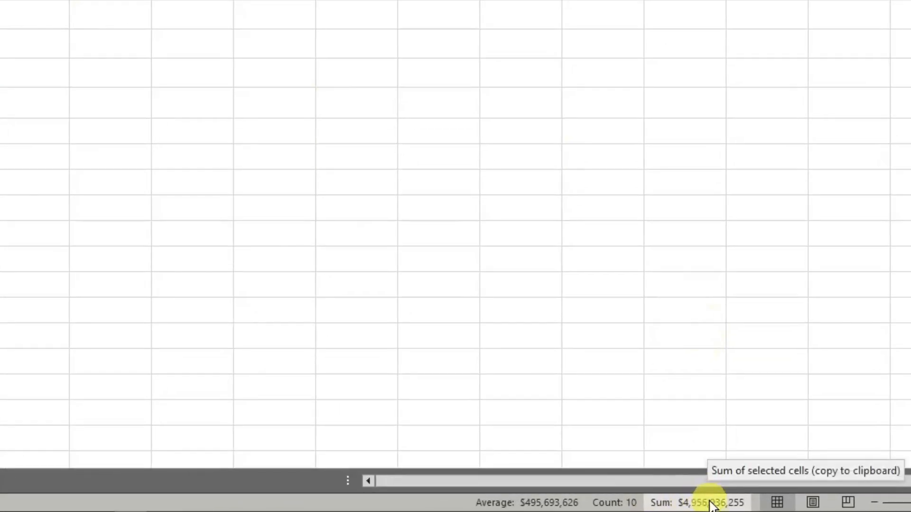
click(294, 255)
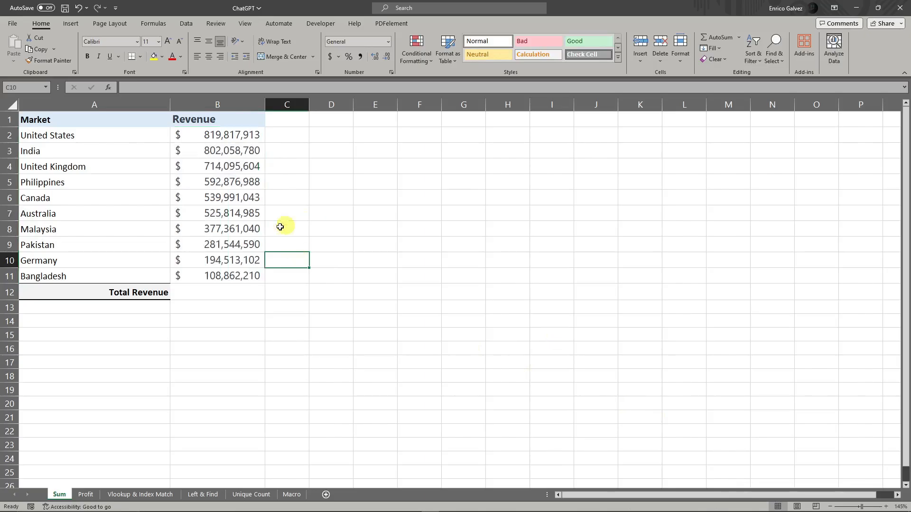
Try to find a function for the Total Revenue cell B12 by searching Insert Function for "Sum of the revenue".
click(211, 296)
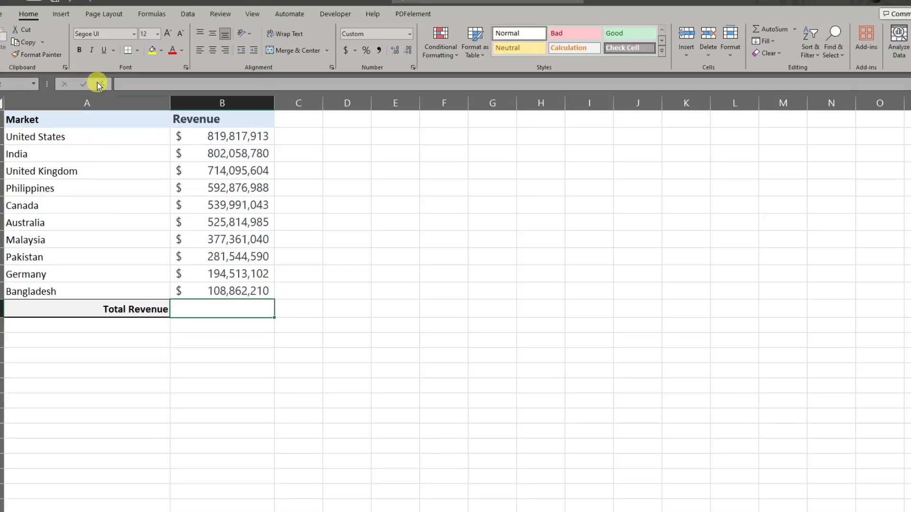
click(108, 87)
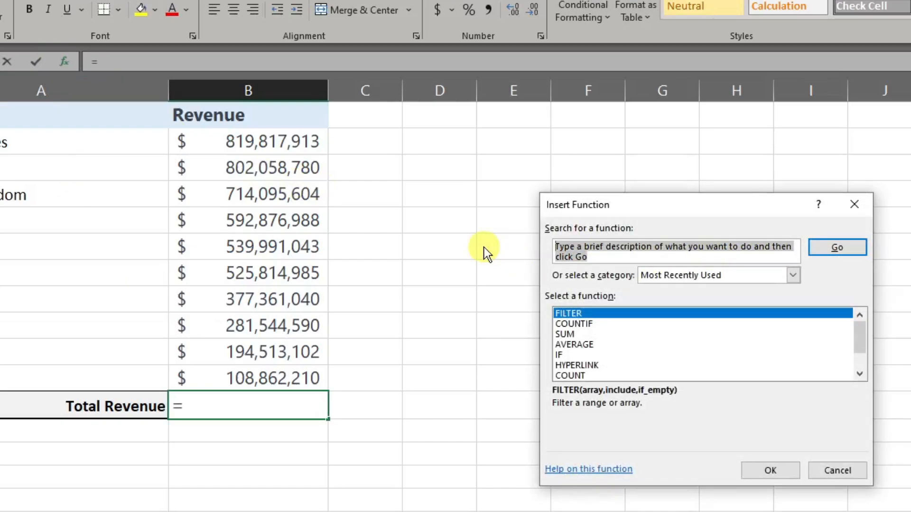
text(Sum )
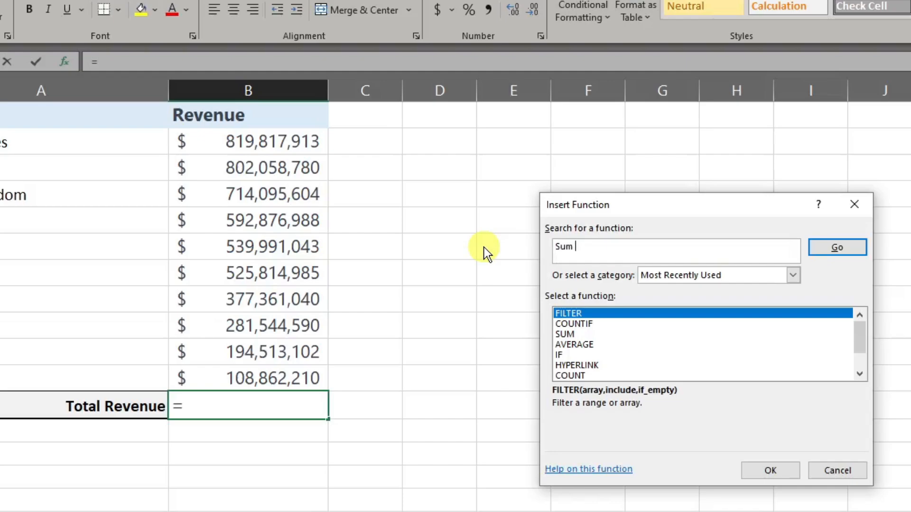
text(of the revenue)
click(838, 244)
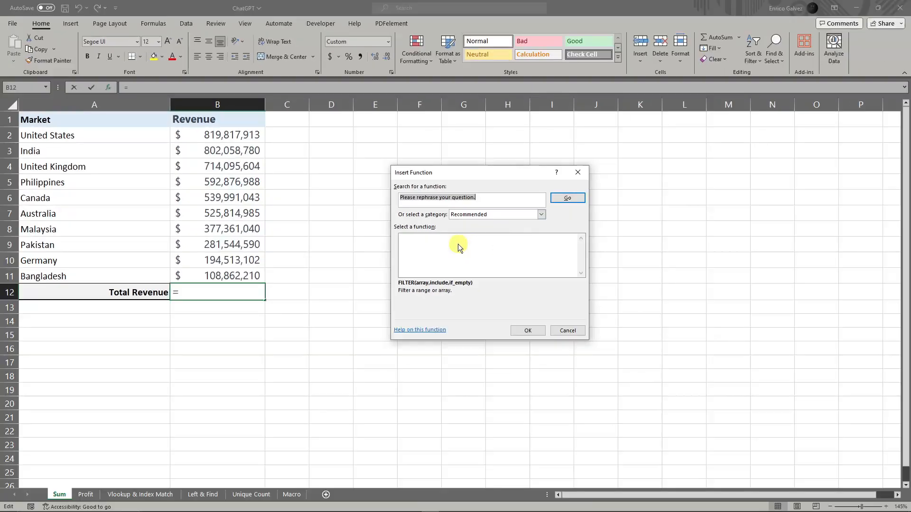
click(570, 331)
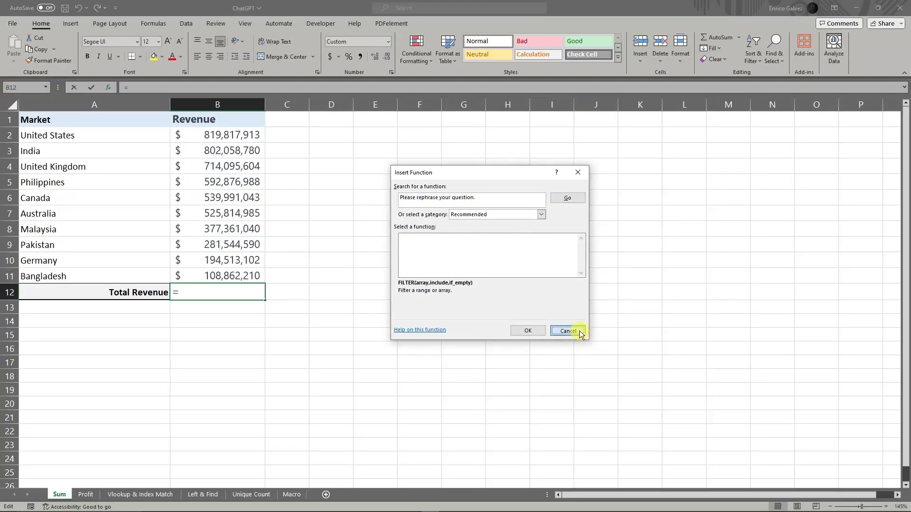
click(376, 245)
click(334, 179)
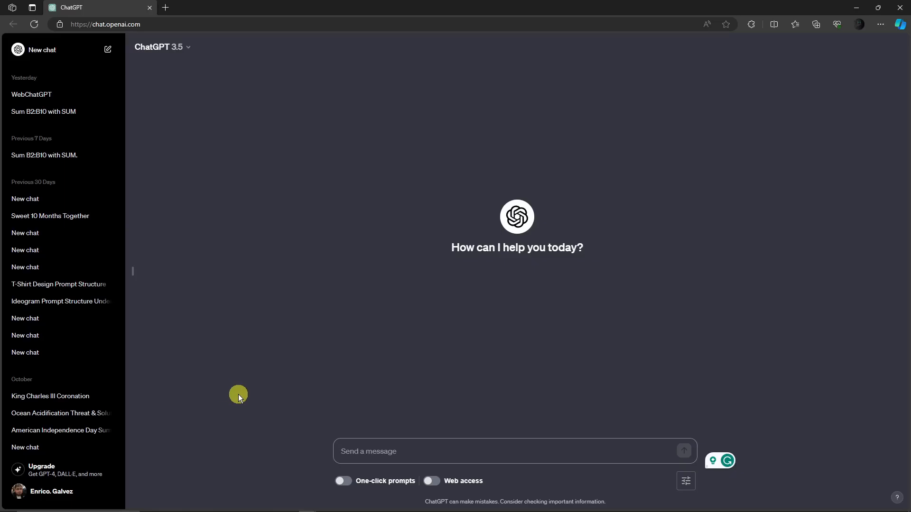
Switch to the Notepad prompt list and copy the SUM prompt "Write an Excel formula to add up values in cells B2 to B10".
click(413, 505)
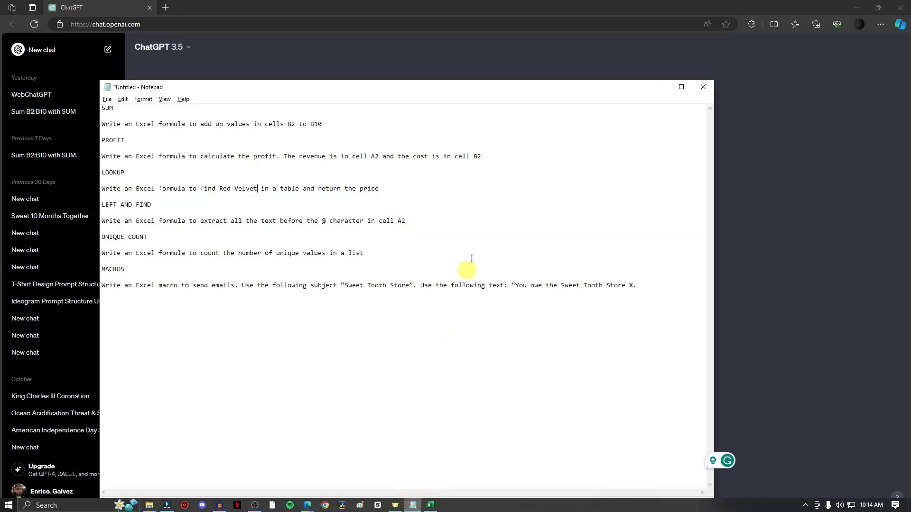
drag(357, 87, 399, 87)
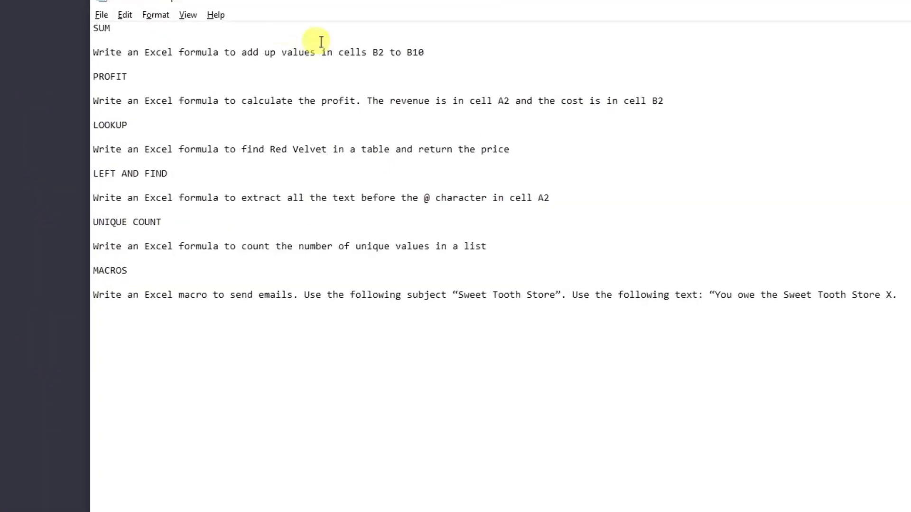
drag(113, 27, 85, 22)
click(136, 74)
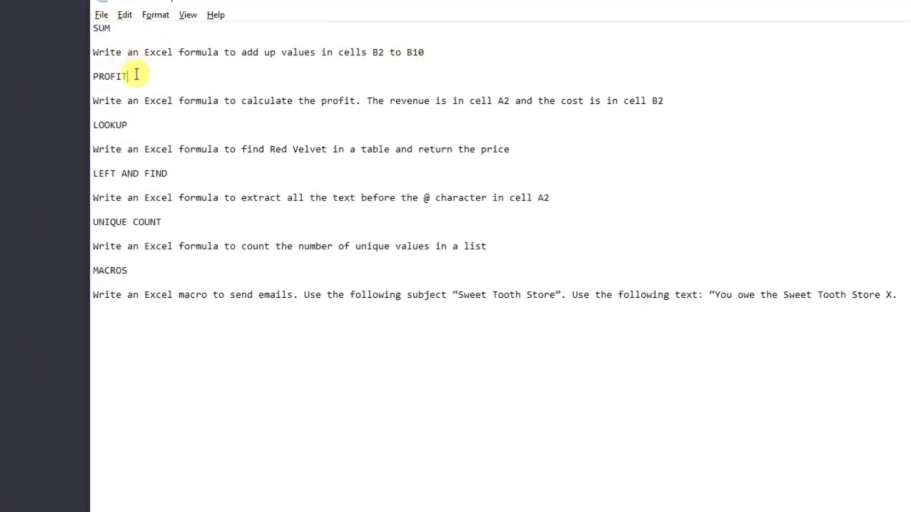
drag(425, 53, 92, 52)
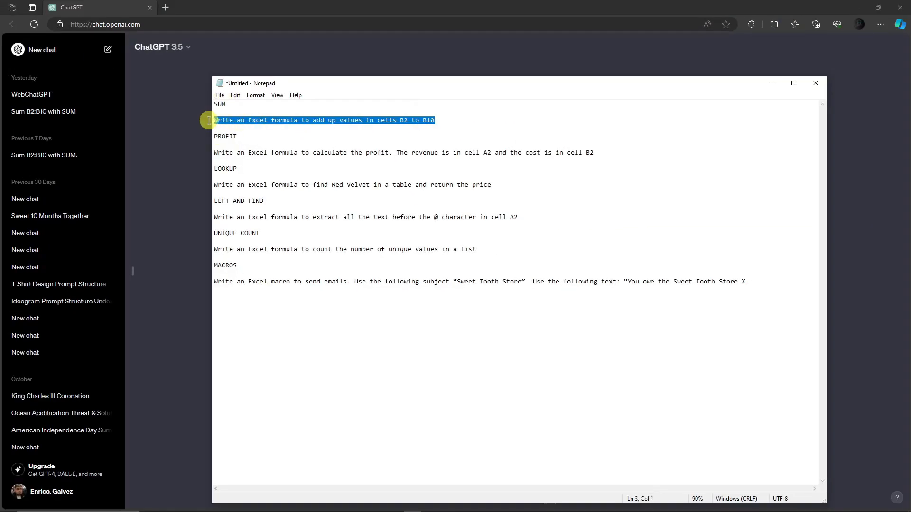
click(773, 83)
Paste the copied SUM prompt into ChatGPT, change its end cell to B11, and send it.
click(433, 448)
key(ctrl+v)
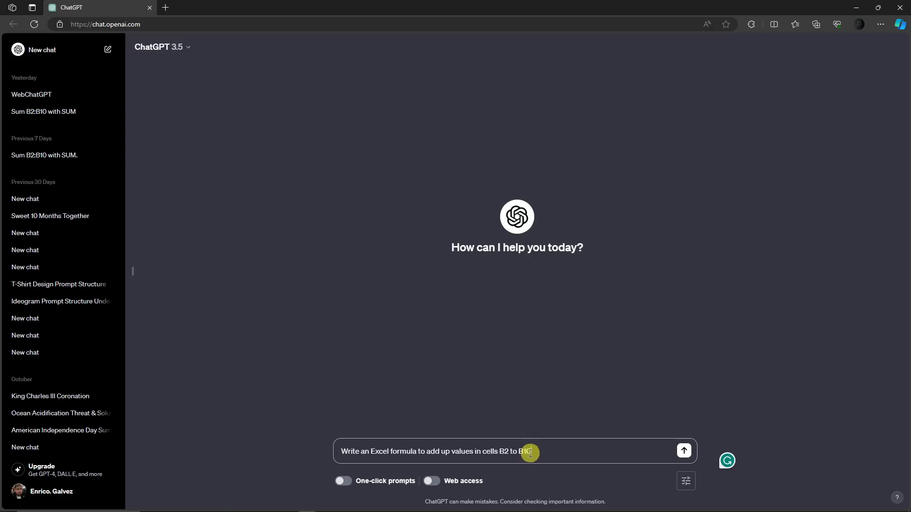
drag(526, 452, 551, 449)
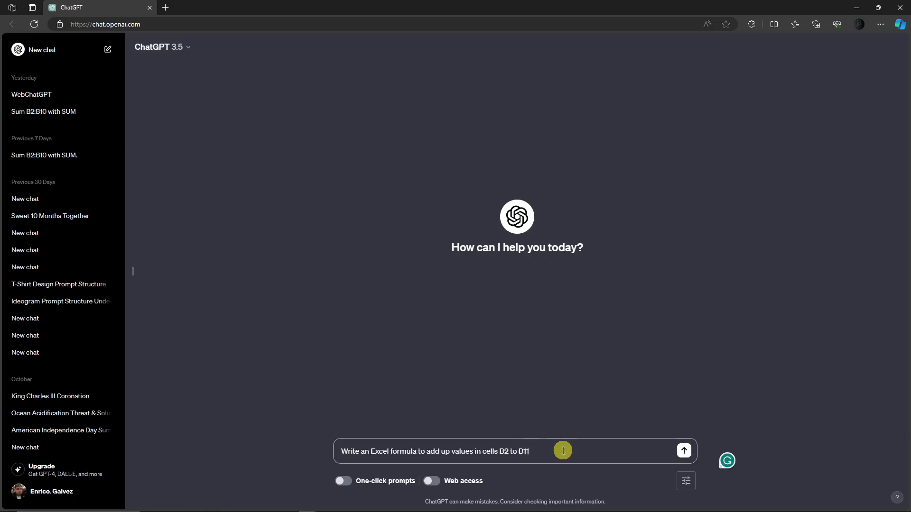
click(683, 452)
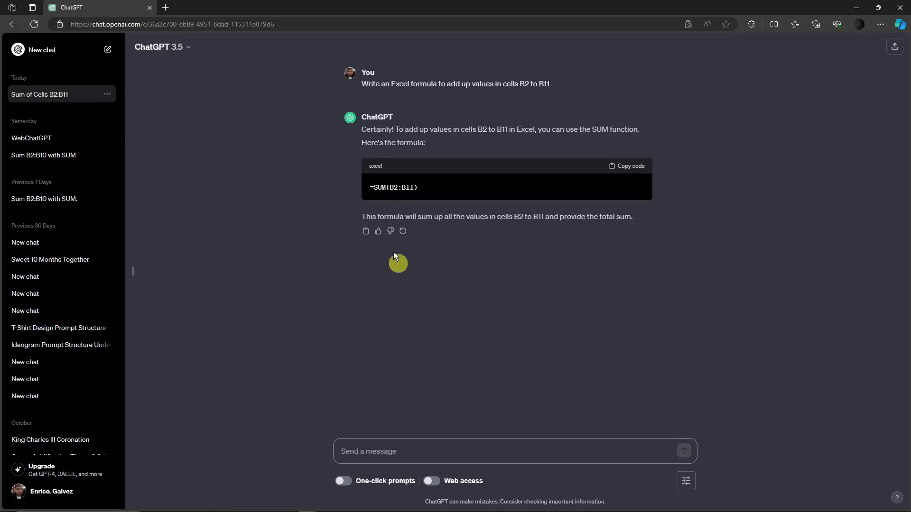
Copy the suggested formula and ask ChatGPT "Can you explain how this works?".
click(619, 170)
click(366, 446)
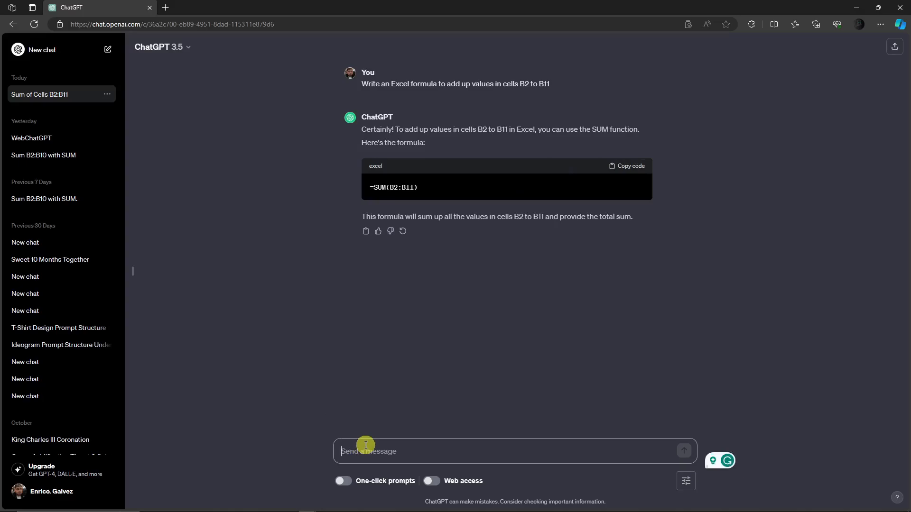
text(Can you expla)
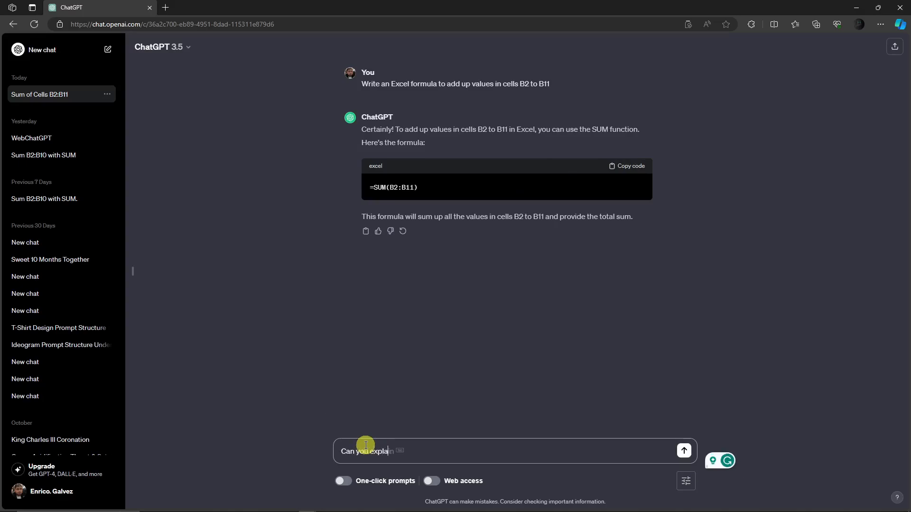
text(in how this works?)
key(Return)
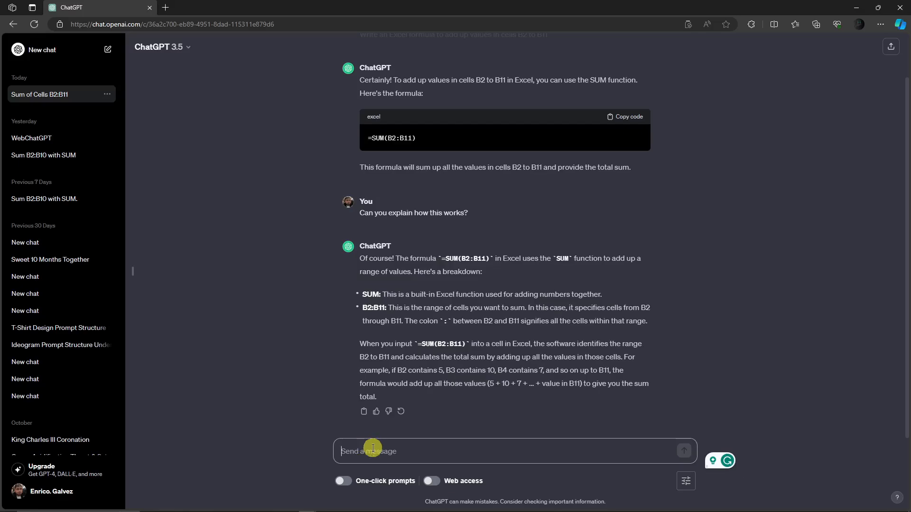
Copy the formula =SUM(B2:B11) from ChatGPT and paste it into the Total Revenue cell B12 in Excel.
click(612, 118)
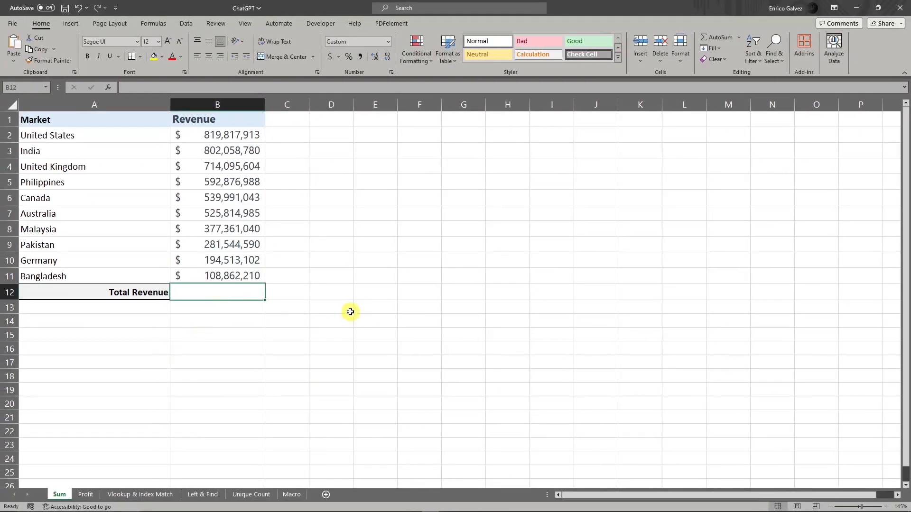
key(ctrl+v)
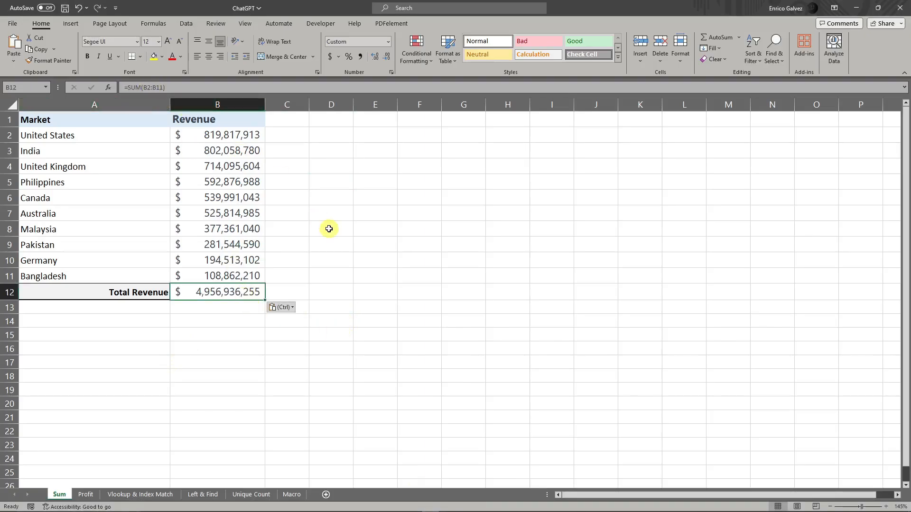
click(328, 228)
click(247, 289)
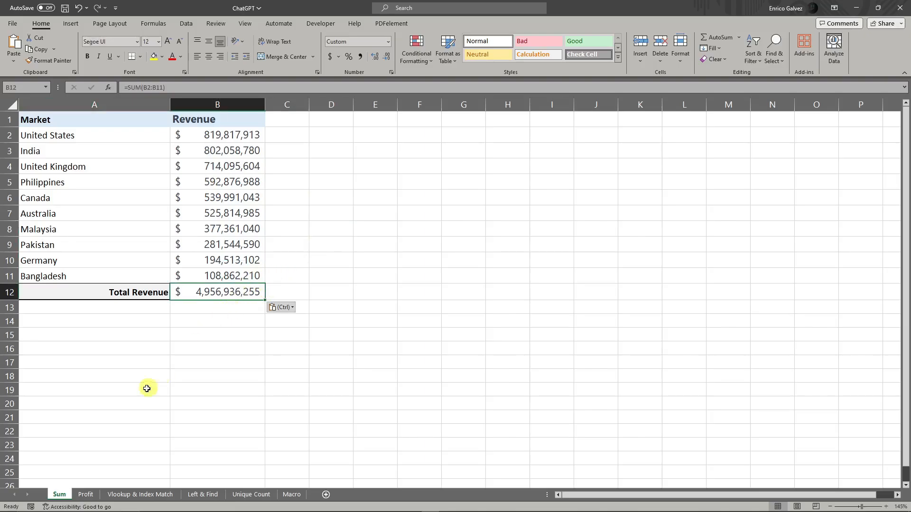
On the Profit sheet, widen the Cost column until its value fits and clear the Profit cell C2.
click(85, 495)
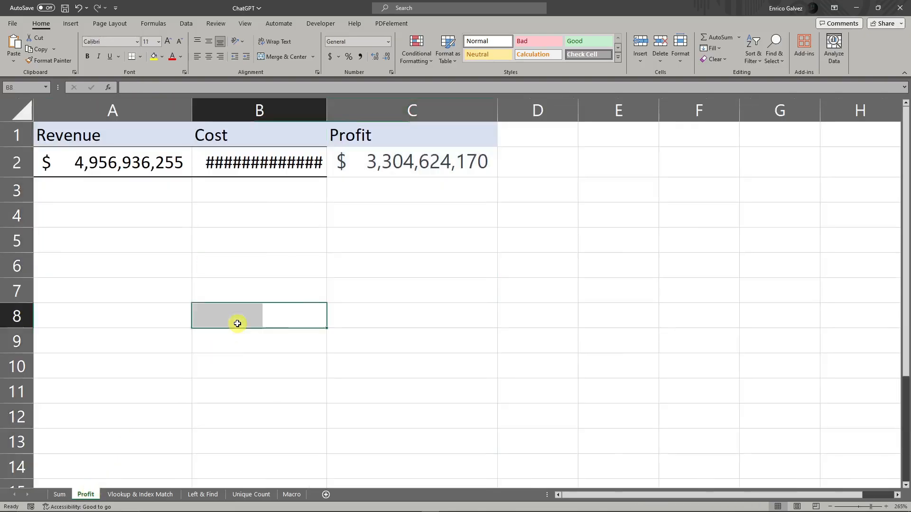
drag(334, 111, 404, 111)
key(Up)
key(Up)
key(Up)
key(Up)
key(Up)
key(Up)
click(468, 152)
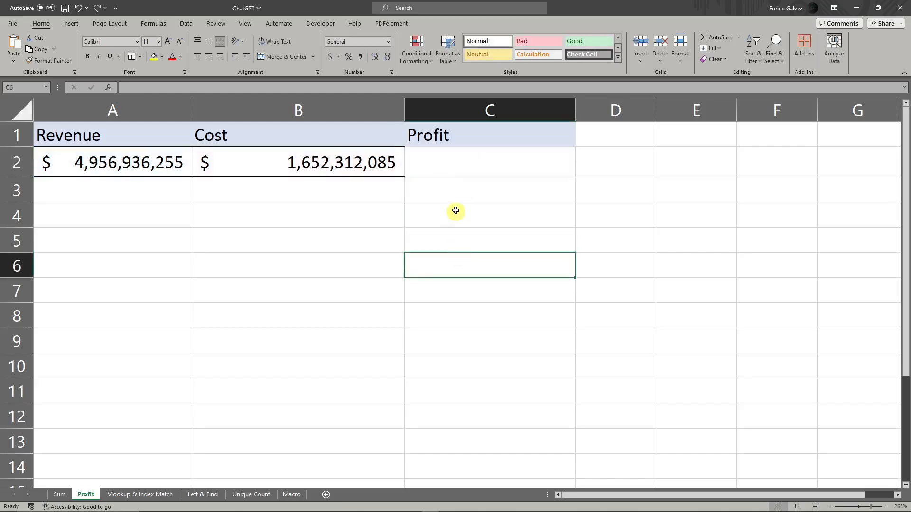
Select the Profit cell C2 and, in the Notepad prompt list, copy the PROFIT prompt for revenue in A2 and cost in B2.
click(465, 166)
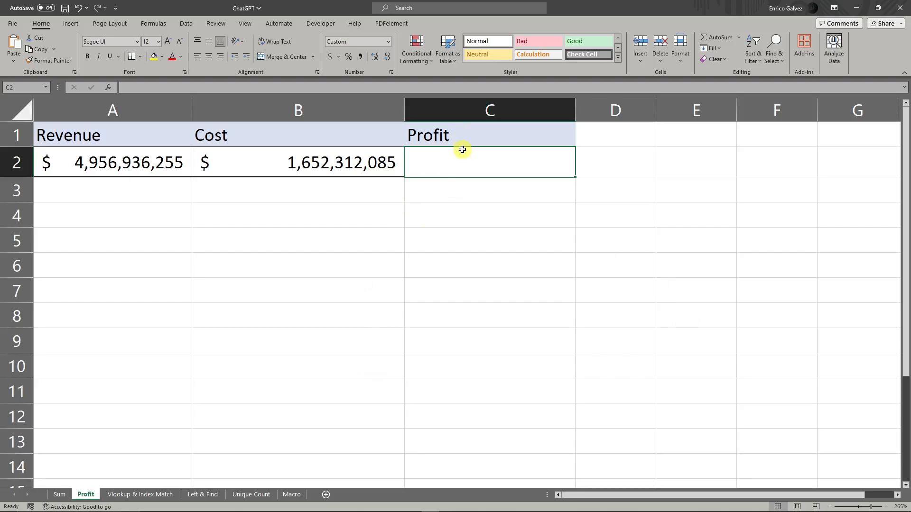
drag(159, 159, 311, 472)
click(480, 265)
click(467, 150)
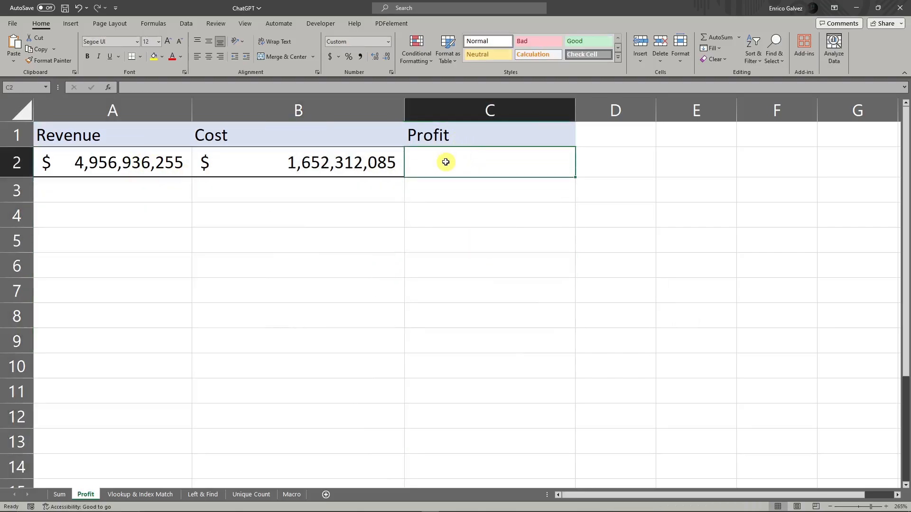
click(307, 505)
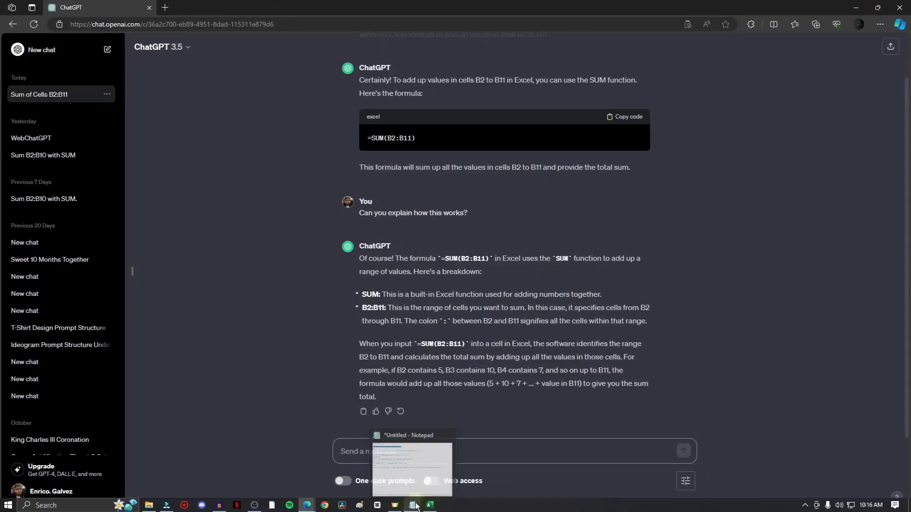
click(387, 506)
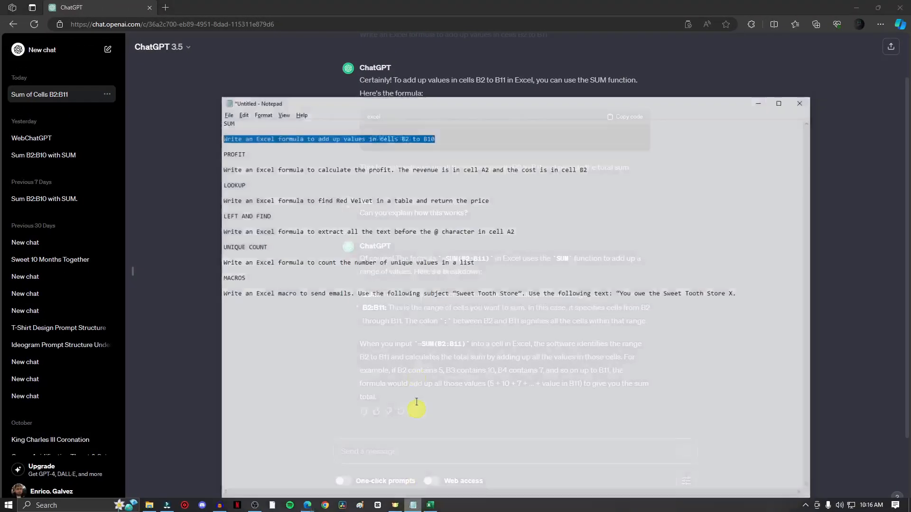
drag(599, 152, 204, 149)
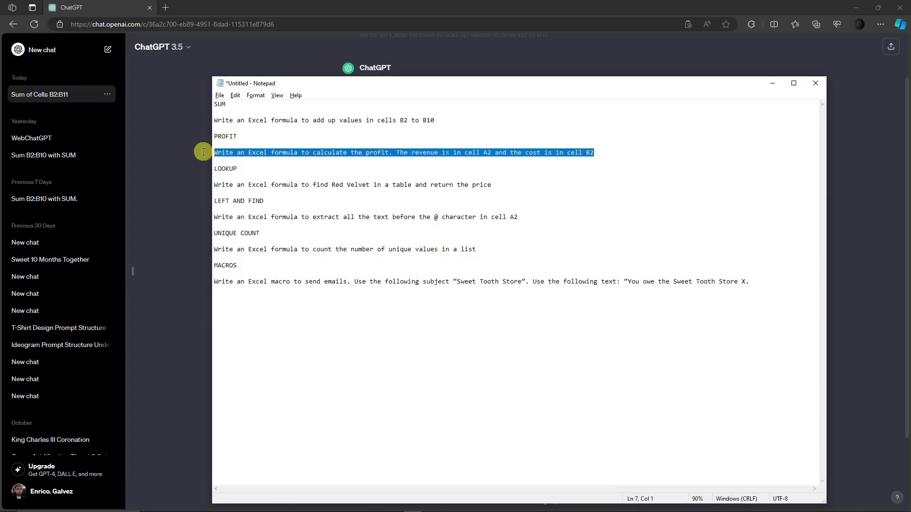
click(185, 167)
Send ChatGPT the copied prompt "Write an Excel formula to calculate the profit. The revenue is in cell A2 and the cost is in cell B2".
click(418, 454)
key(ctrl+v)
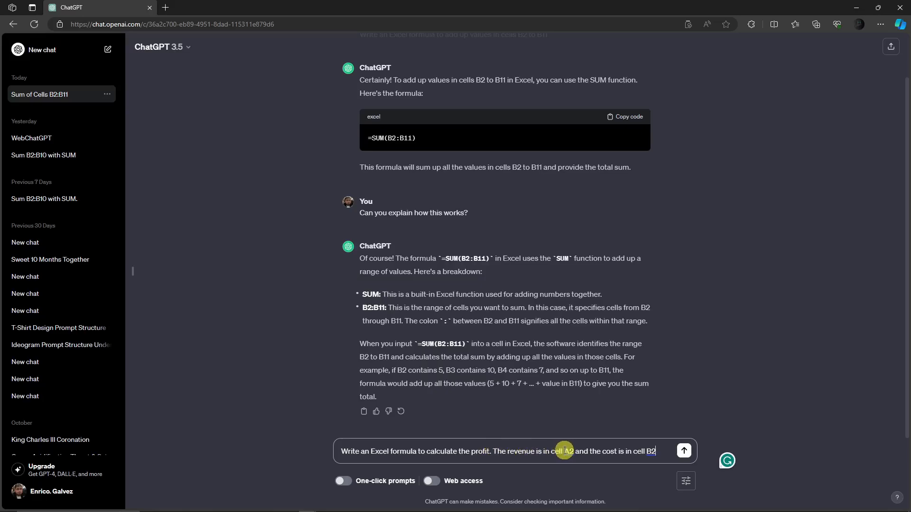
double_click(649, 451)
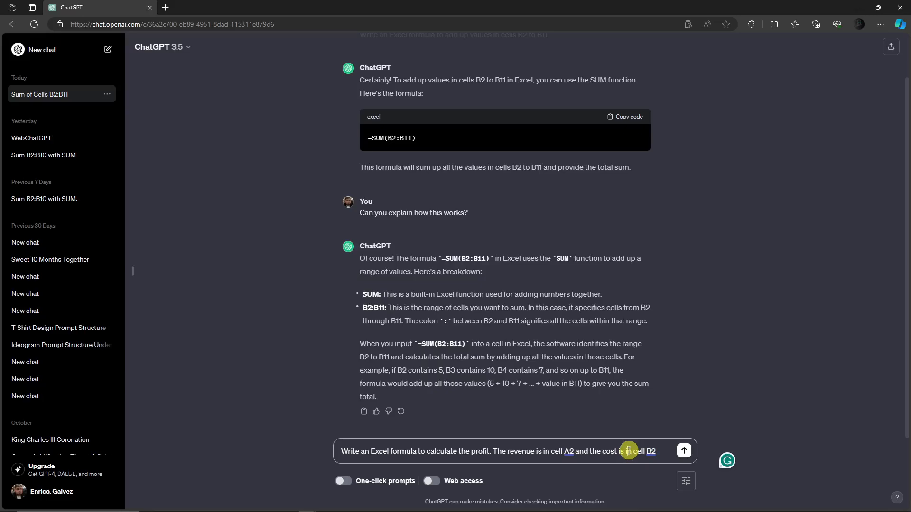
click(683, 451)
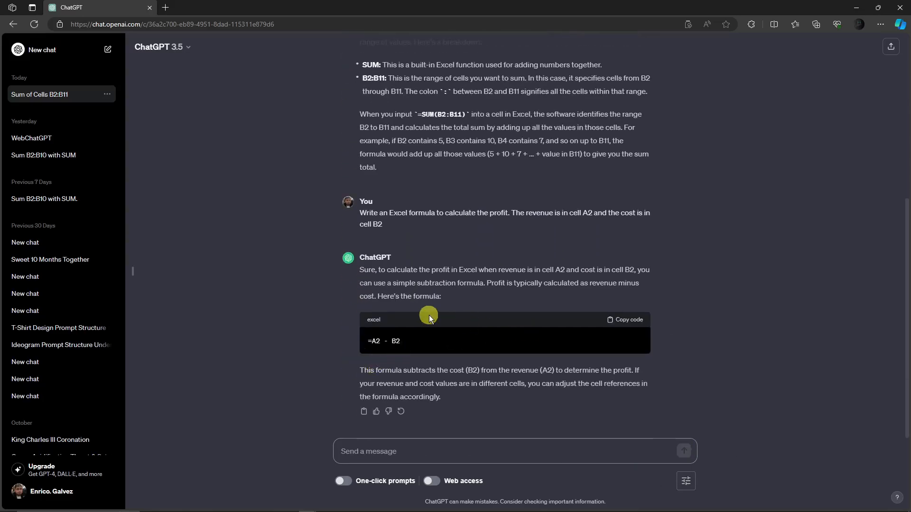
Copy the formula =A2 - B2 from ChatGPT, paste it into Profit cell C2 in Excel, and check its source cells.
click(622, 320)
click(413, 505)
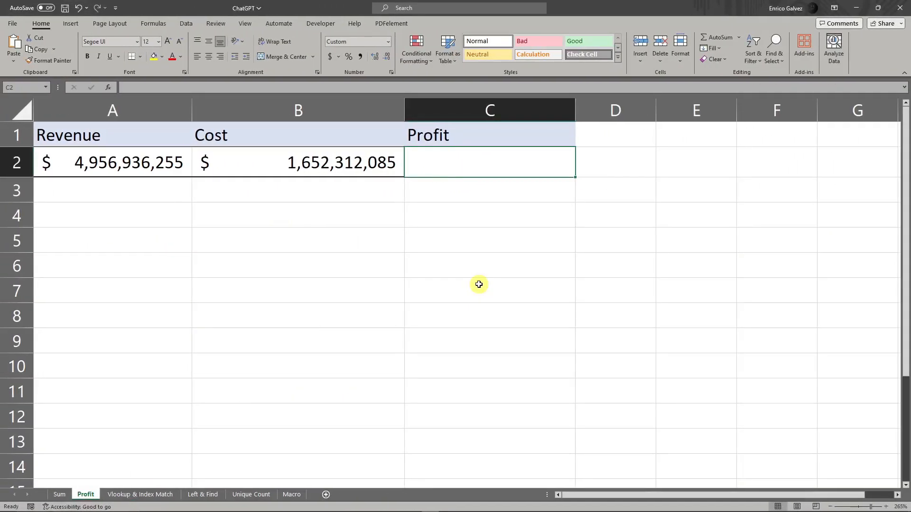
key(ctrl+v)
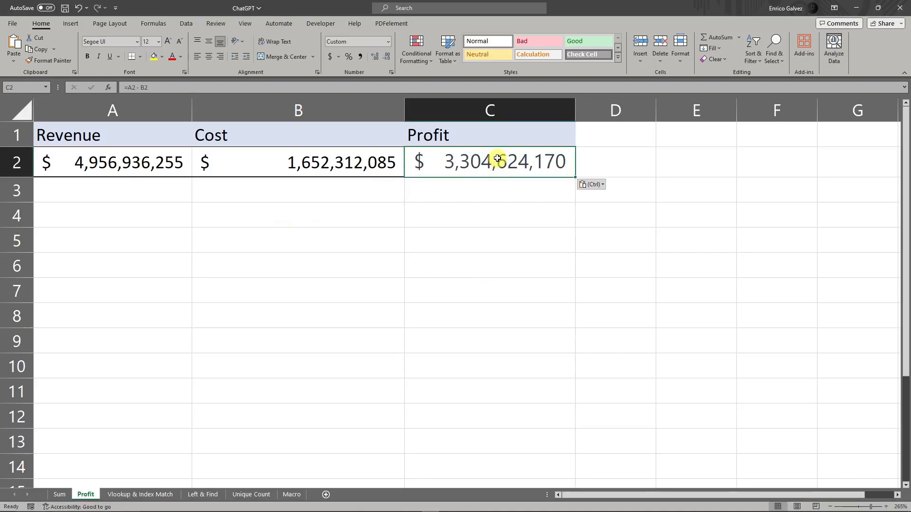
click(252, 150)
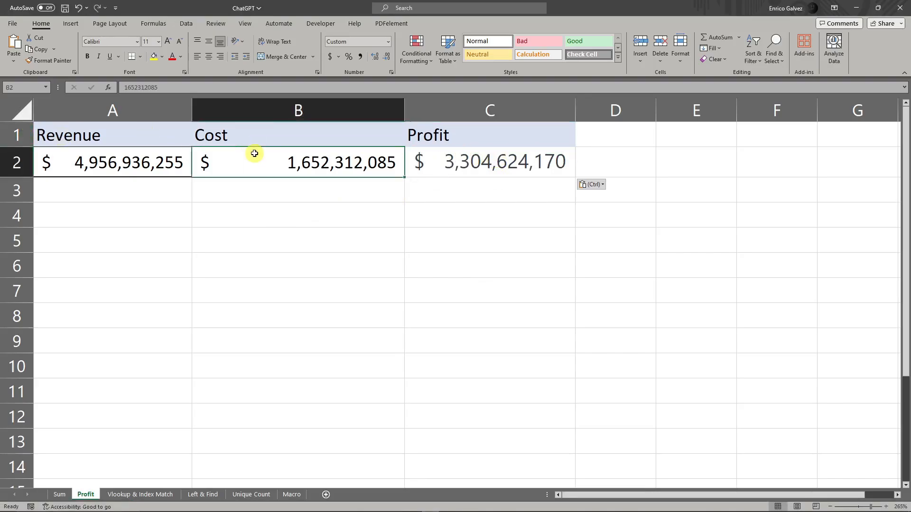
key(Left)
click(508, 163)
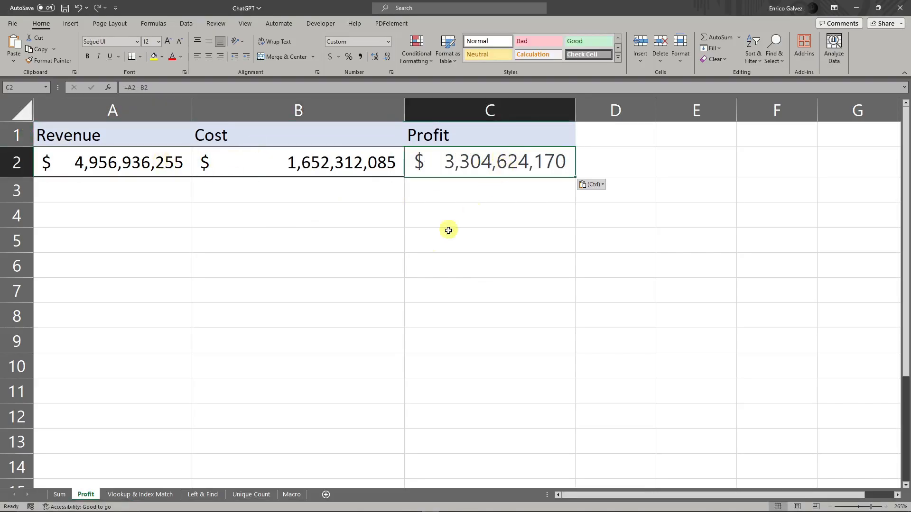
Open the Vlookup & Index Match sheet and examine the Sweets and Price table beside the Red Velvet lookup cell.
click(141, 496)
click(285, 332)
click(271, 241)
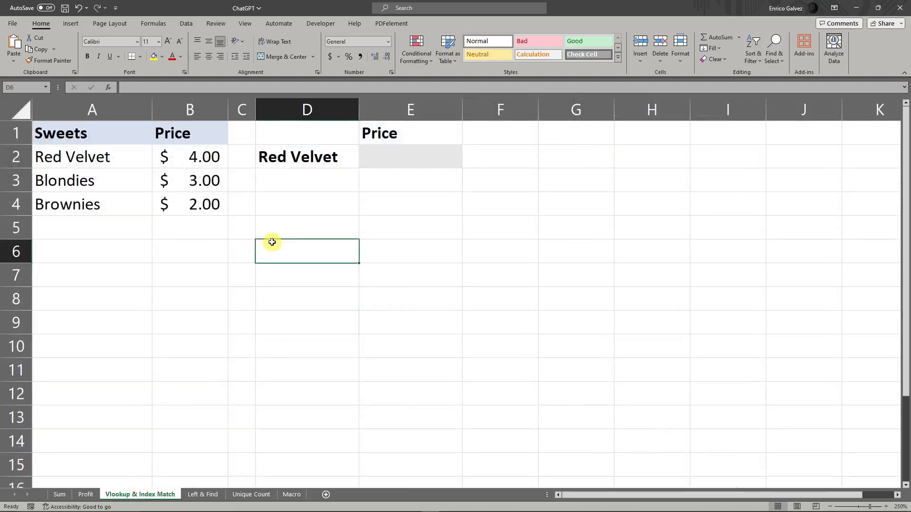
drag(87, 152, 195, 214)
click(118, 280)
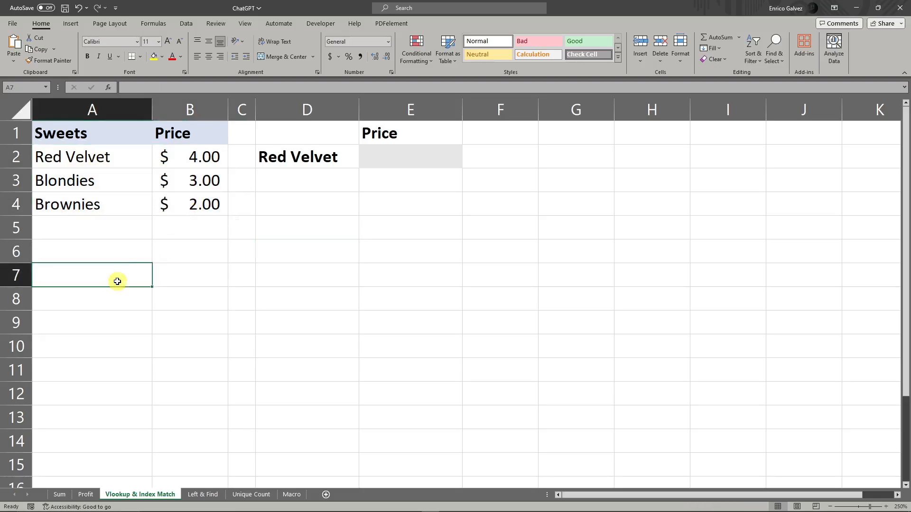
click(111, 153)
drag(111, 153, 192, 209)
click(466, 266)
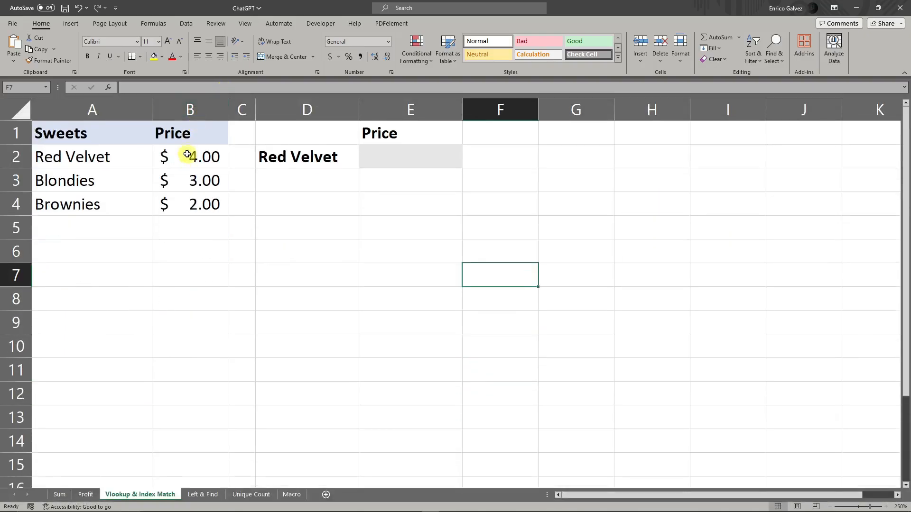
drag(185, 136, 185, 223)
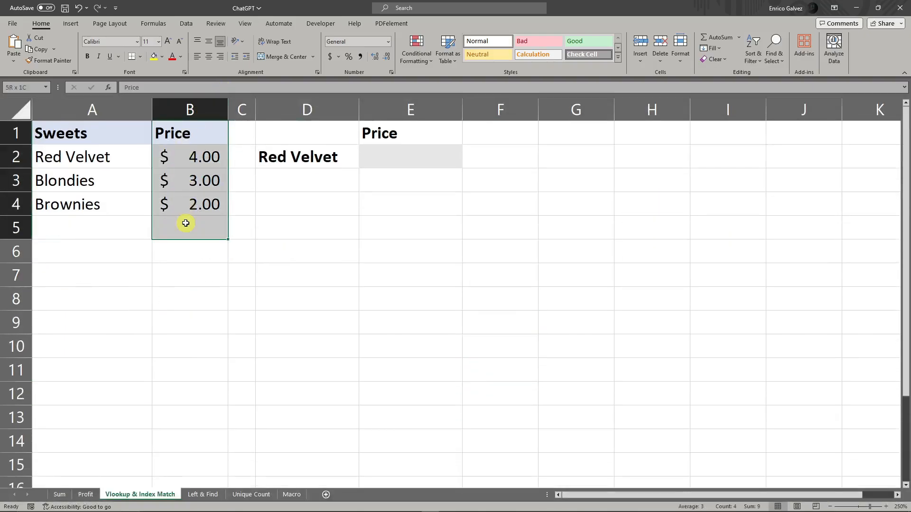
click(190, 295)
drag(179, 159, 207, 457)
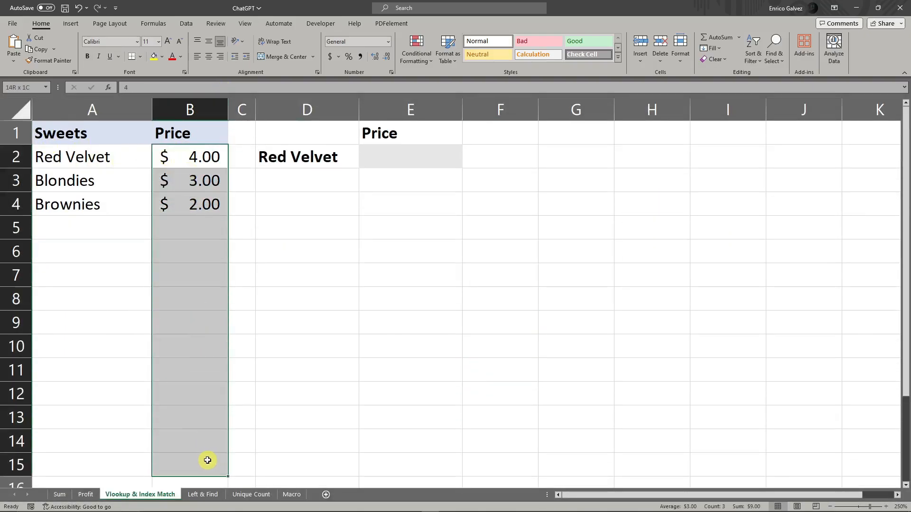
click(295, 306)
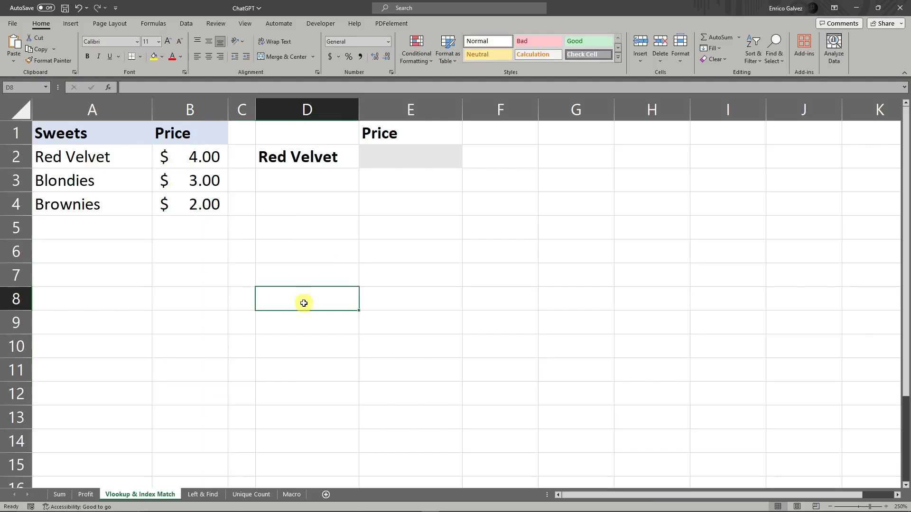
click(323, 155)
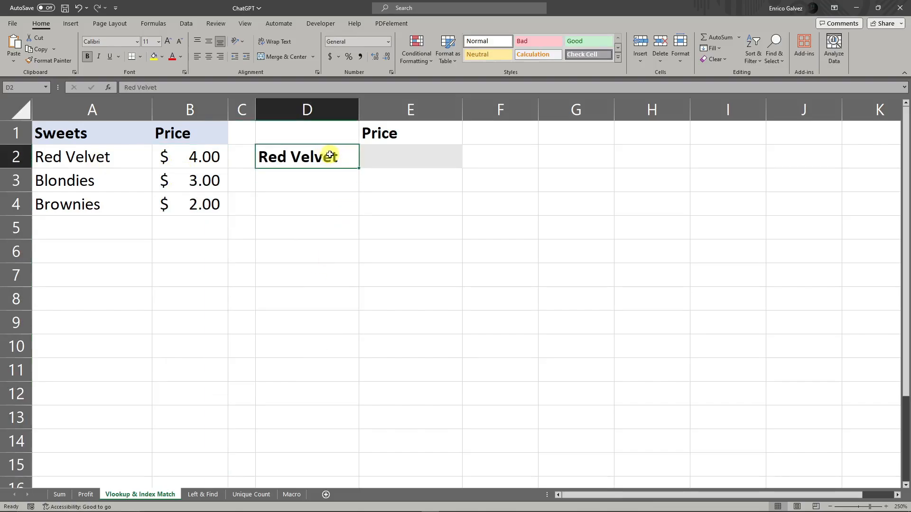
drag(119, 154, 204, 322)
click(304, 275)
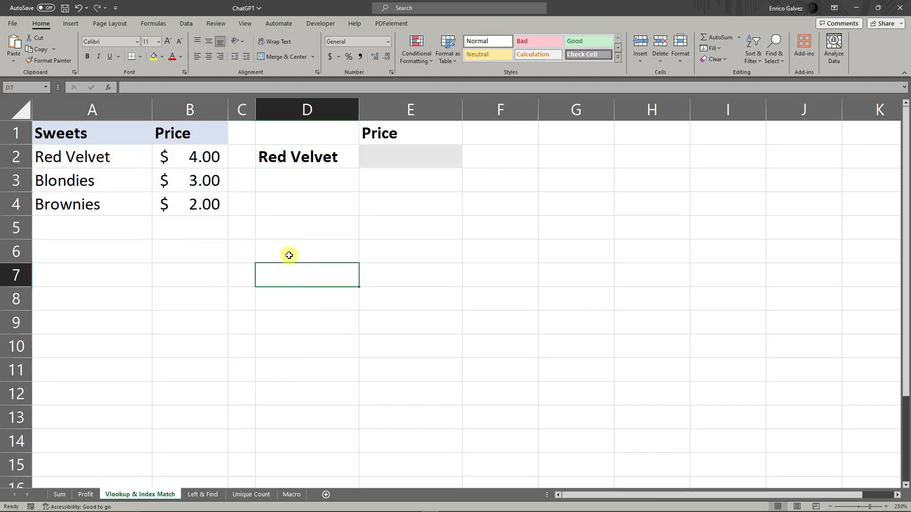
scroll(142, 194, down, 3)
scroll(183, 286, up, 3)
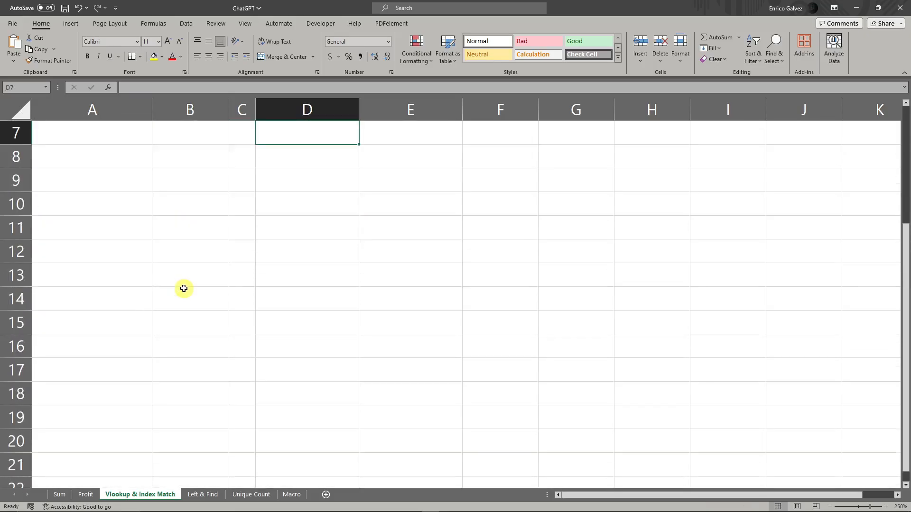
scroll(185, 284, up, 1)
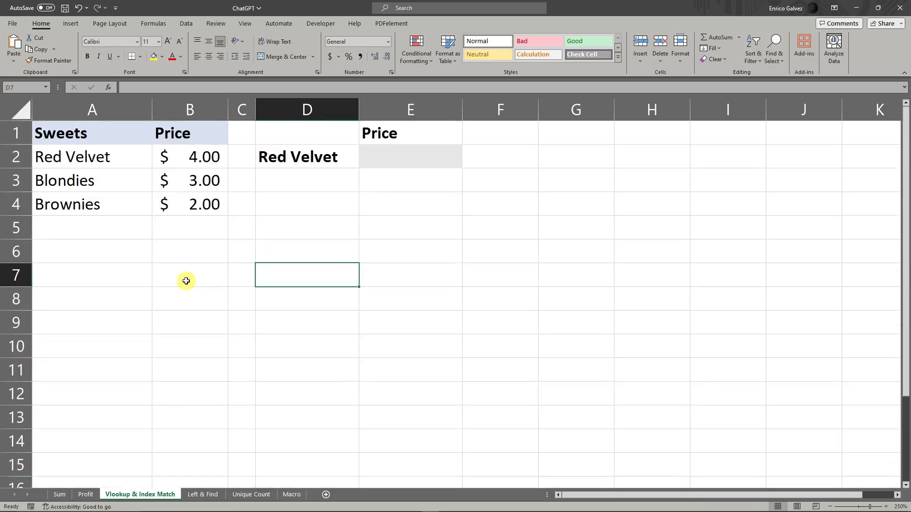
Select the empty Price cell E2 and, in Notepad, copy the LOOKUP prompt about finding Red Velvet and returning its price.
click(399, 166)
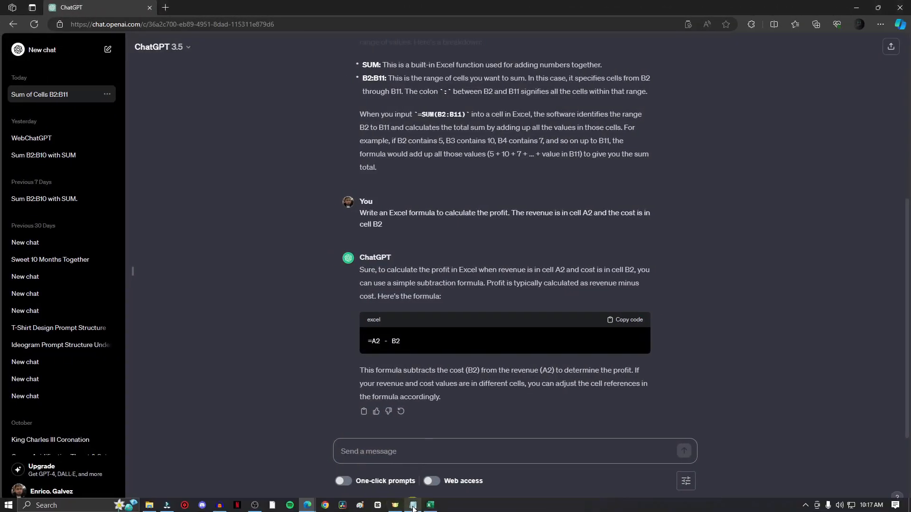
click(413, 506)
drag(493, 184, 181, 185)
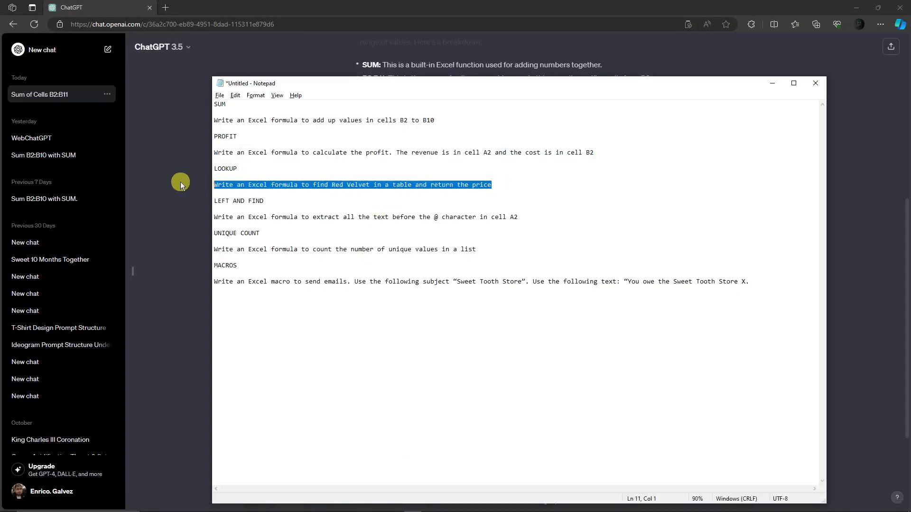
key(ctrl+c)
click(180, 186)
Send ChatGPT the copied prompt "Write an Excel formula to find Red Velvet in a table and return the price".
click(414, 448)
key(ctrl+v)
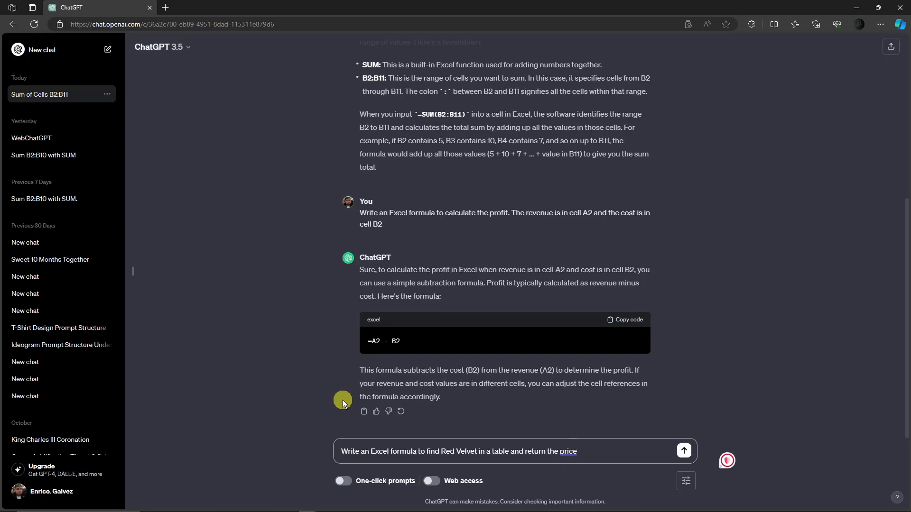
click(684, 451)
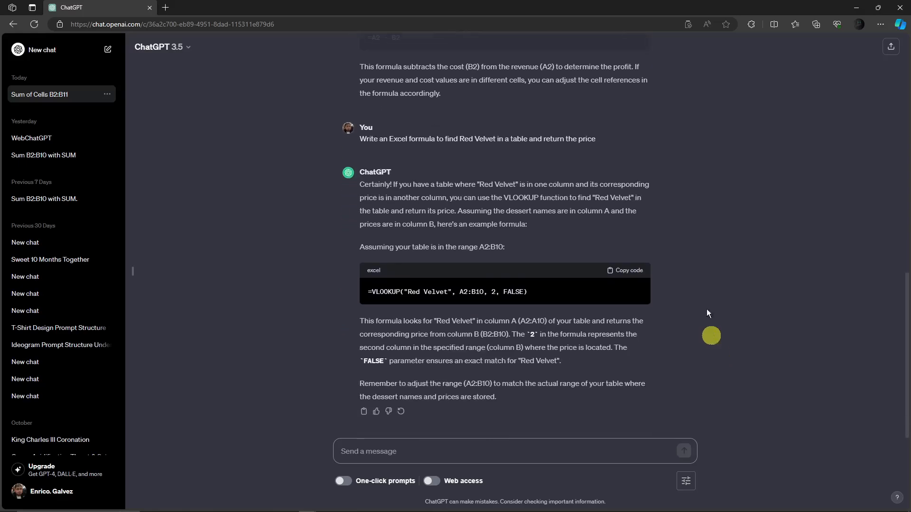
Copy =VLOOKUP("Red Velvet", A2:B10, 2, FALSE) from ChatGPT, paste it into Price cell E2 in Excel, and check it against the table.
click(614, 272)
mouse_move(418, 509)
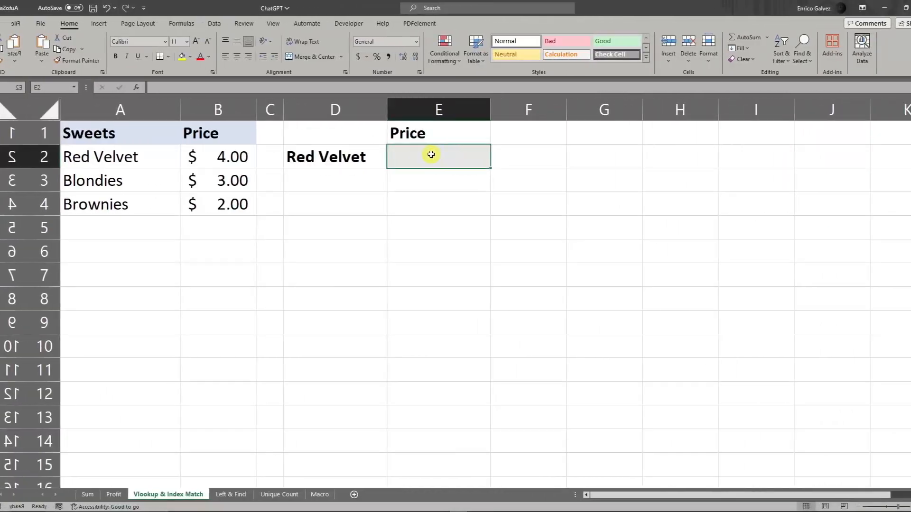
key(ctrl+v)
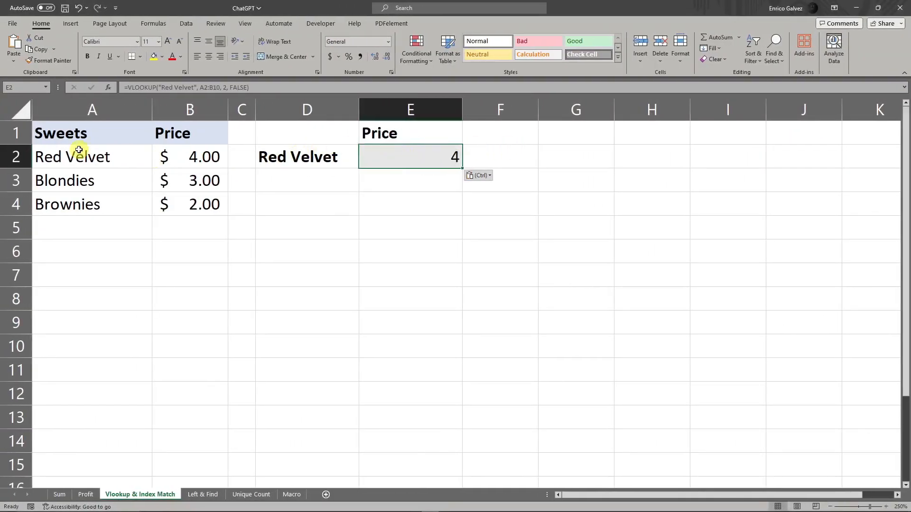
click(209, 166)
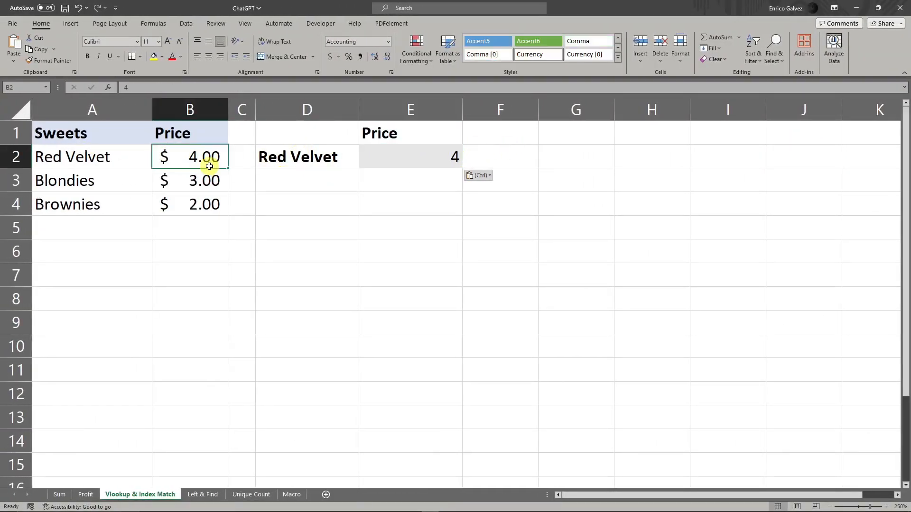
click(94, 204)
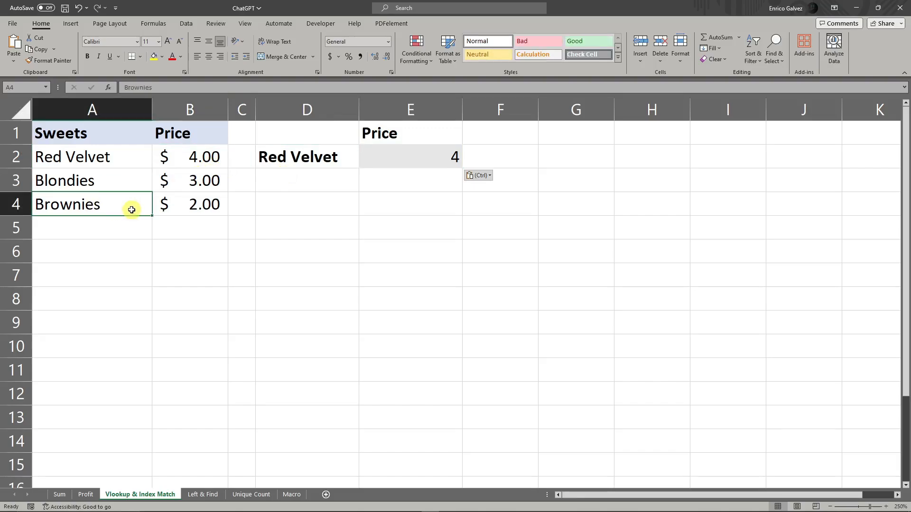
Change the lookup value in the E2 VLOOKUP formula to "Brownies".
click(443, 156)
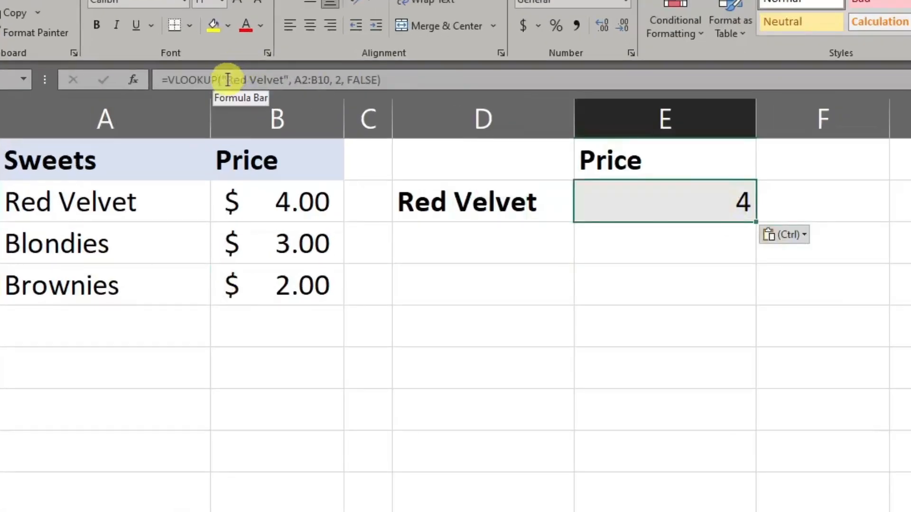
click(177, 87)
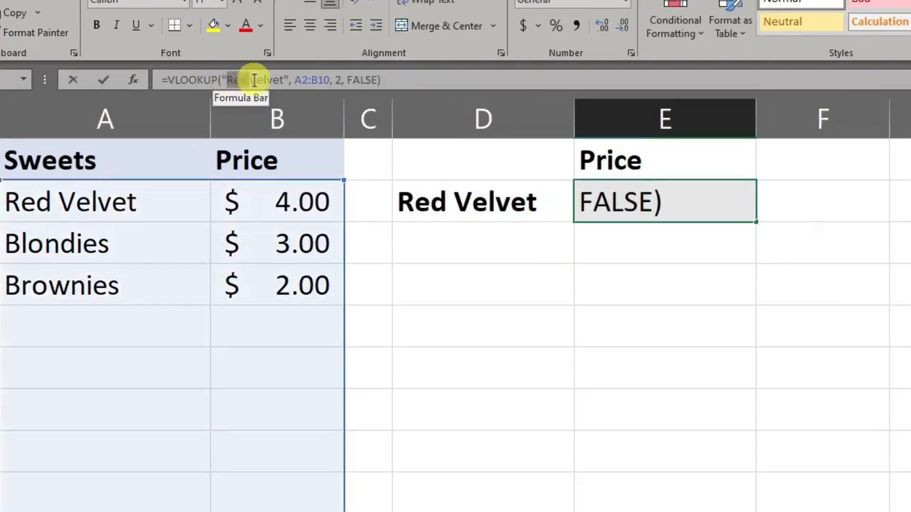
drag(254, 80, 286, 80)
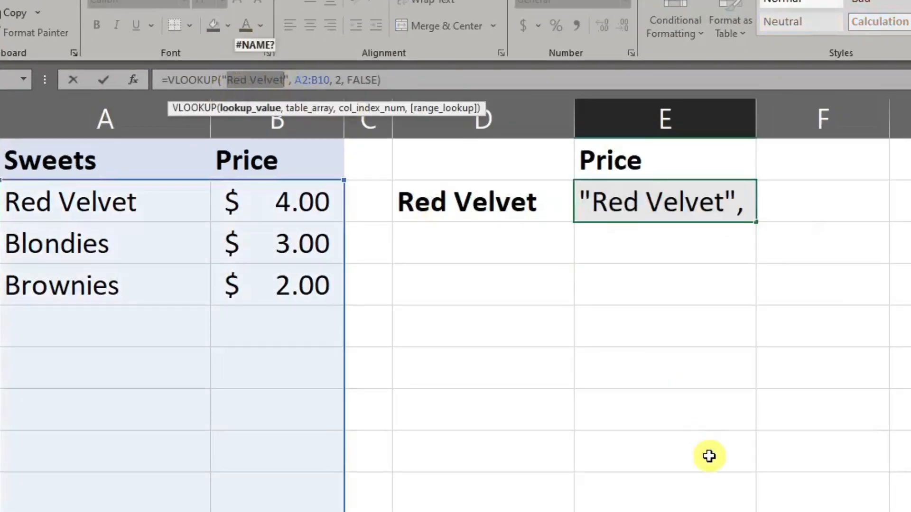
text(Brownies)
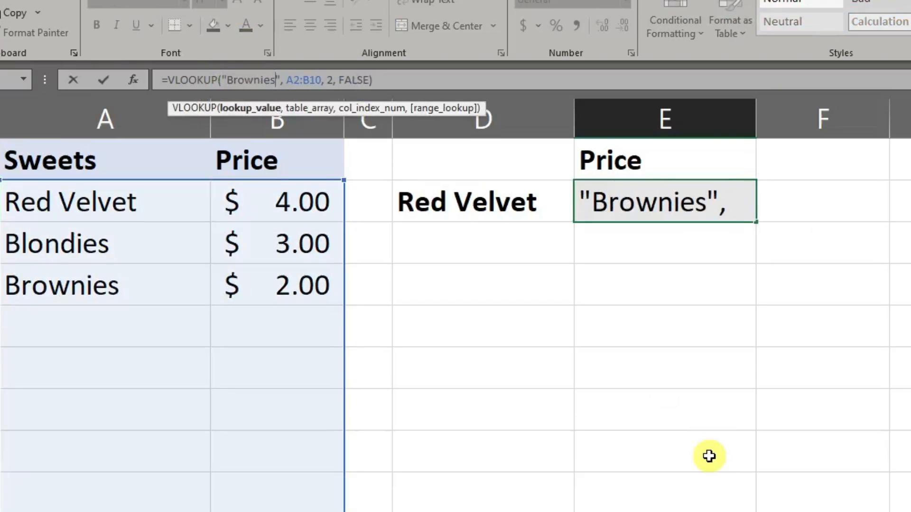
key(BackSpace)
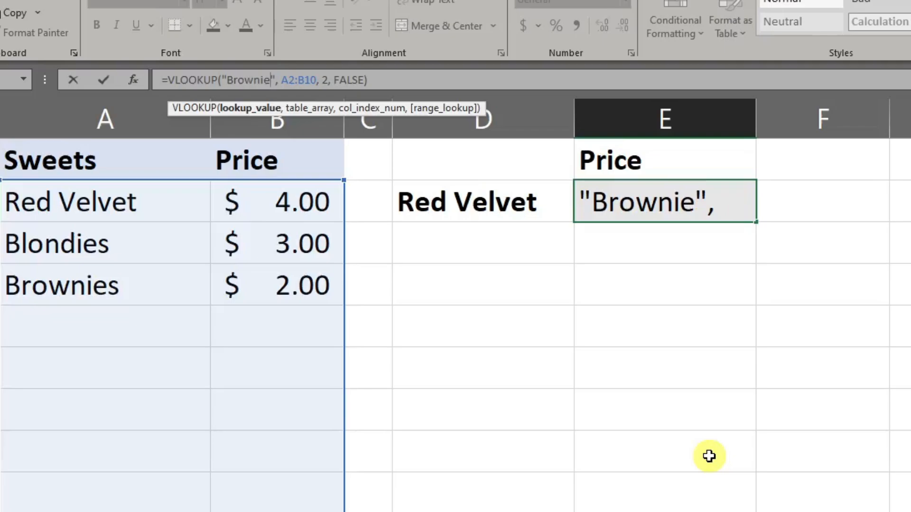
text(s)
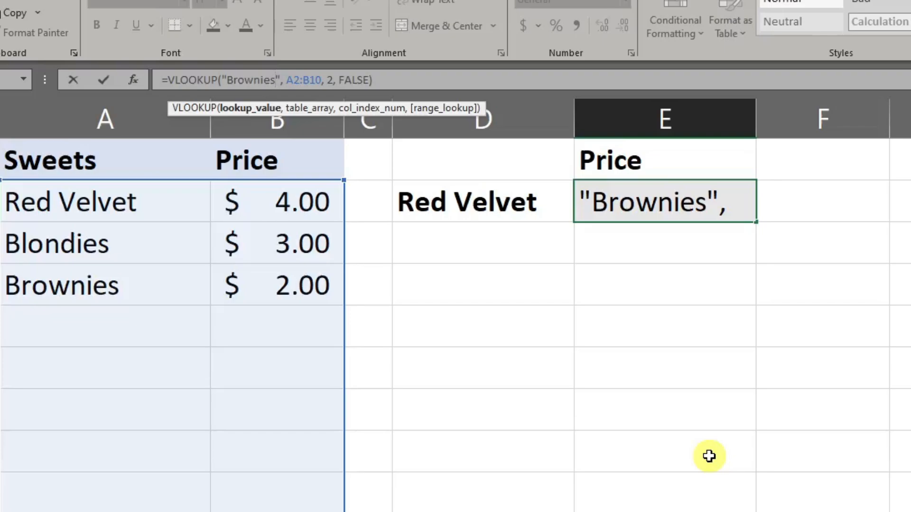
key(Return)
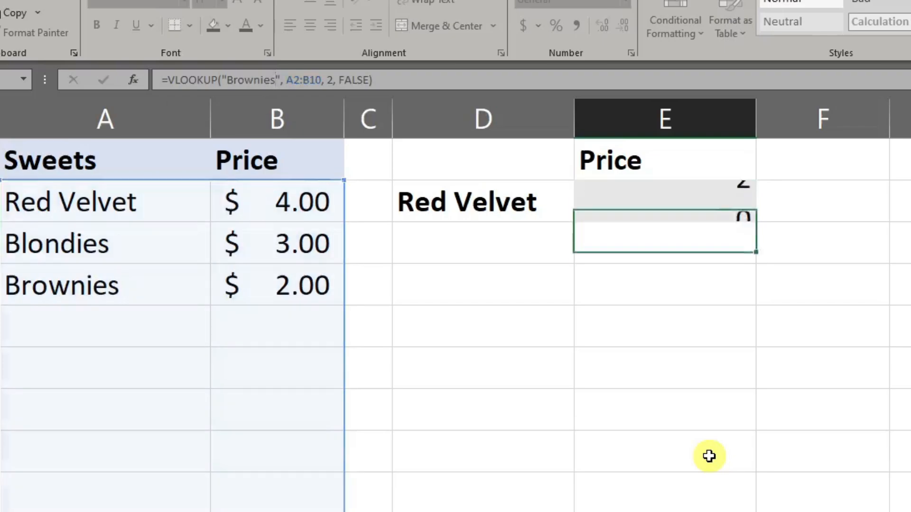
click(719, 184)
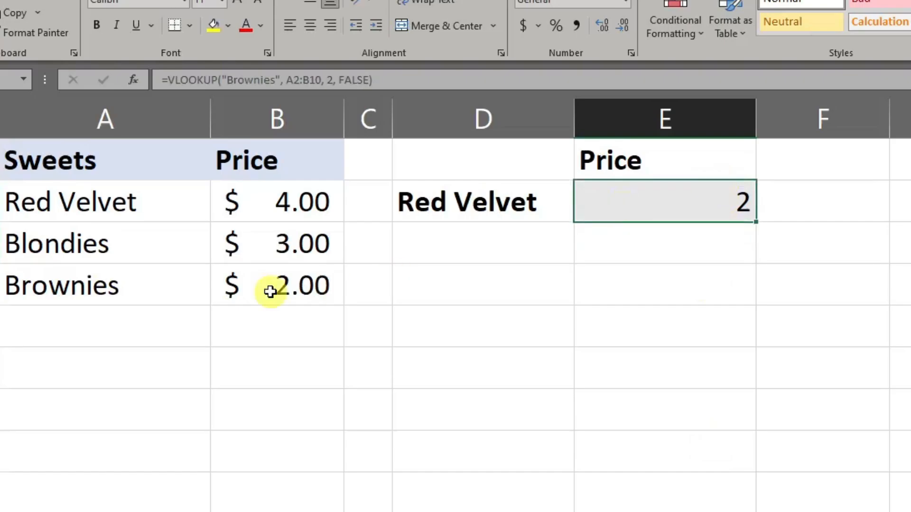
Relabel cell D2 as Brownies and compare the E2 price with the Brownies row in the table.
click(526, 213)
text(Ber)
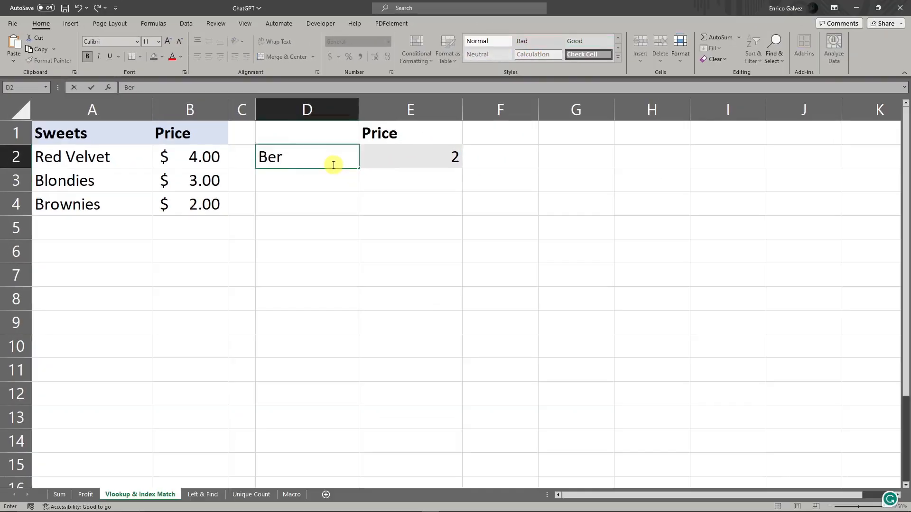
click(378, 237)
click(430, 163)
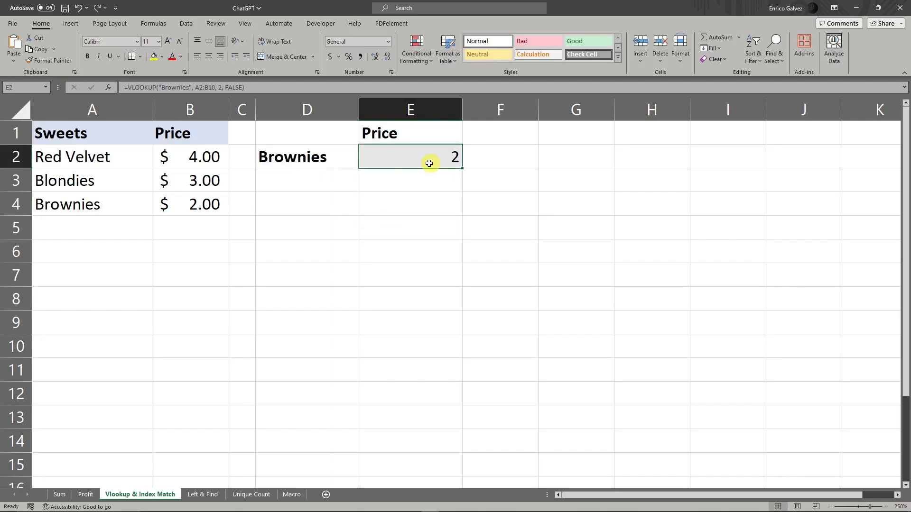
click(173, 205)
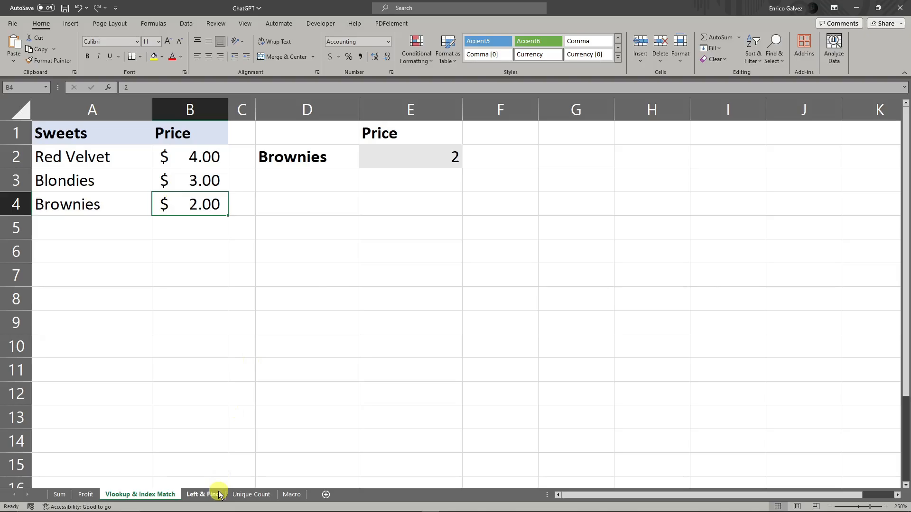
Open the Left & Find sheet and select the first empty First Name cell, B2.
click(219, 495)
click(429, 307)
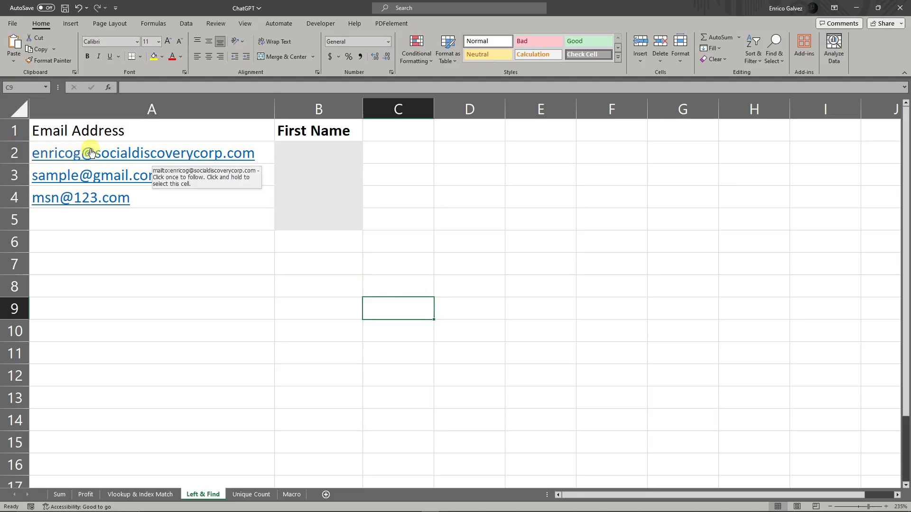
click(328, 158)
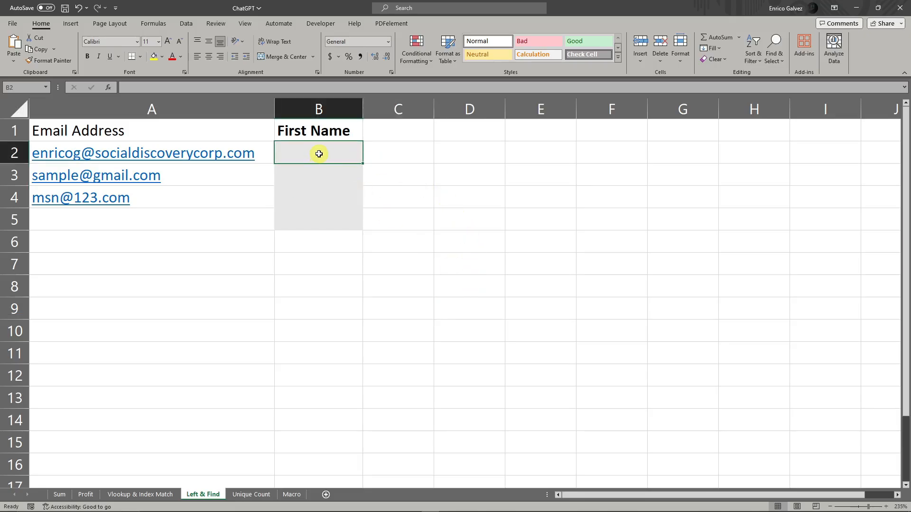
Try Flash Fill on the First Name column from the empty cell B2, and dismiss the resulting message.
click(187, 22)
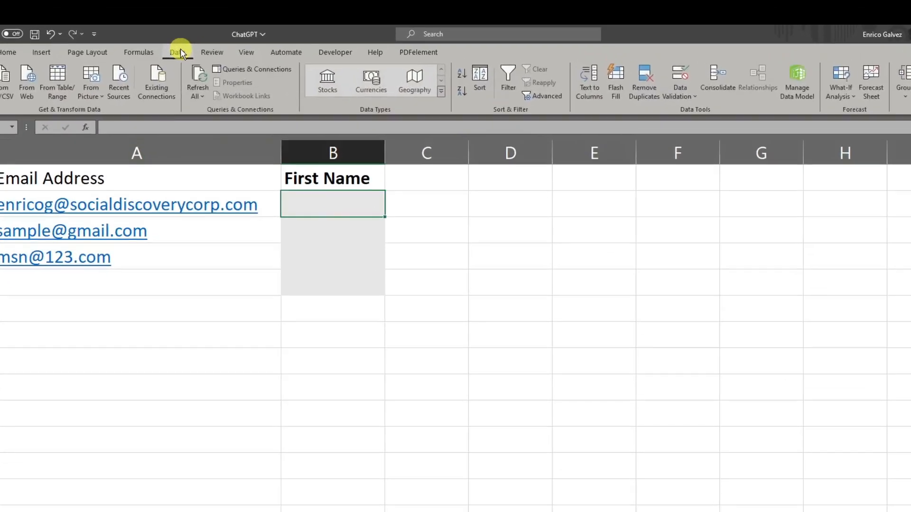
key(Down)
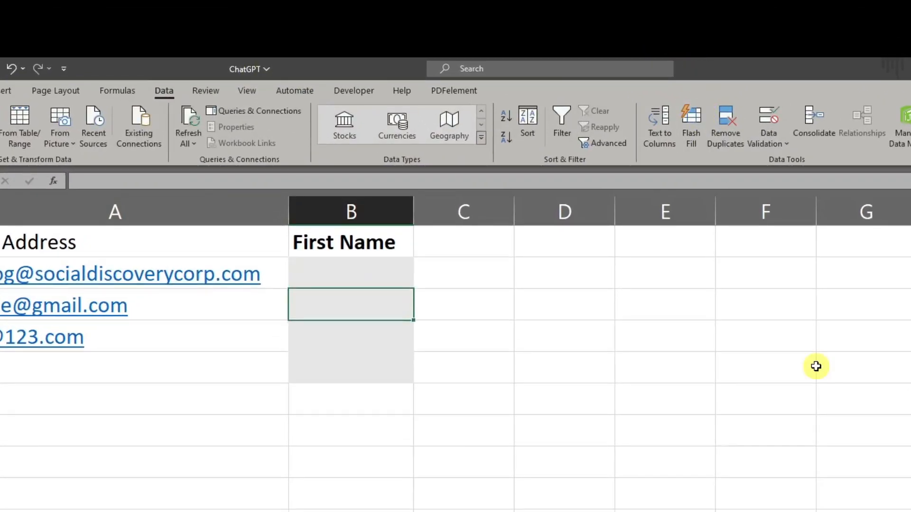
key(Up)
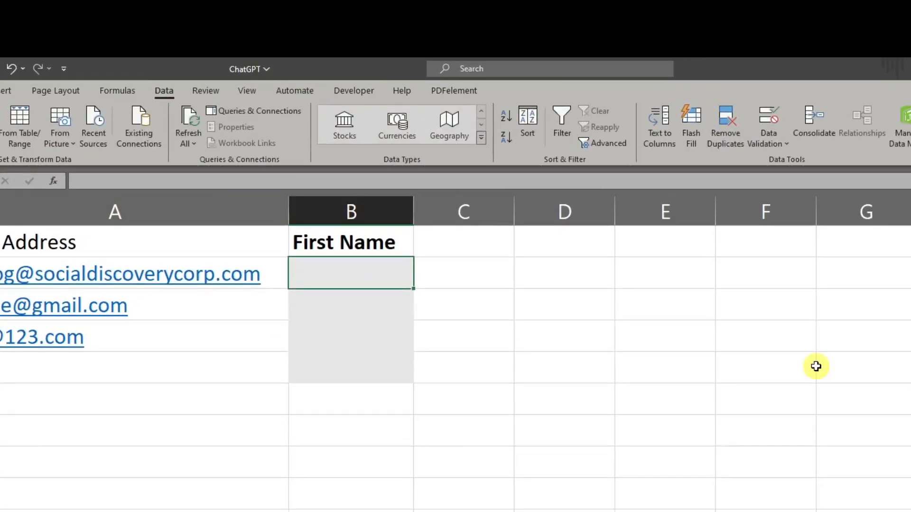
click(696, 119)
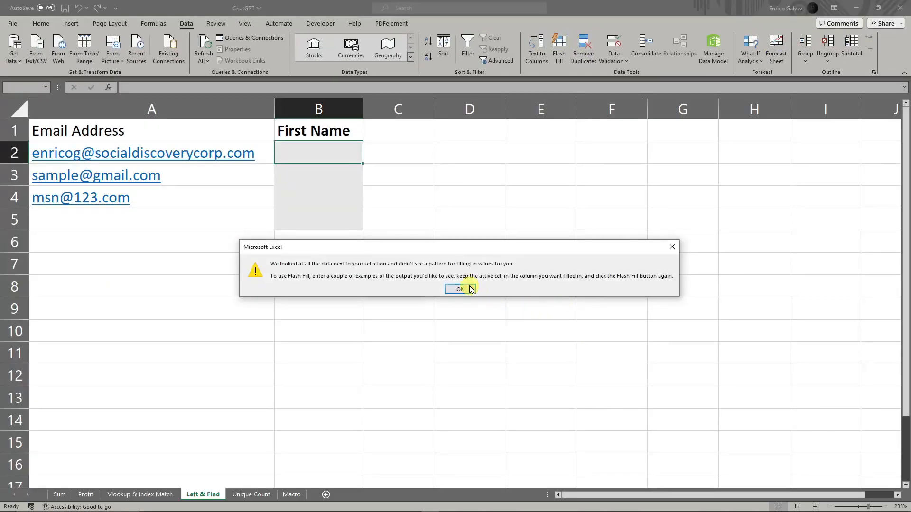
click(560, 465)
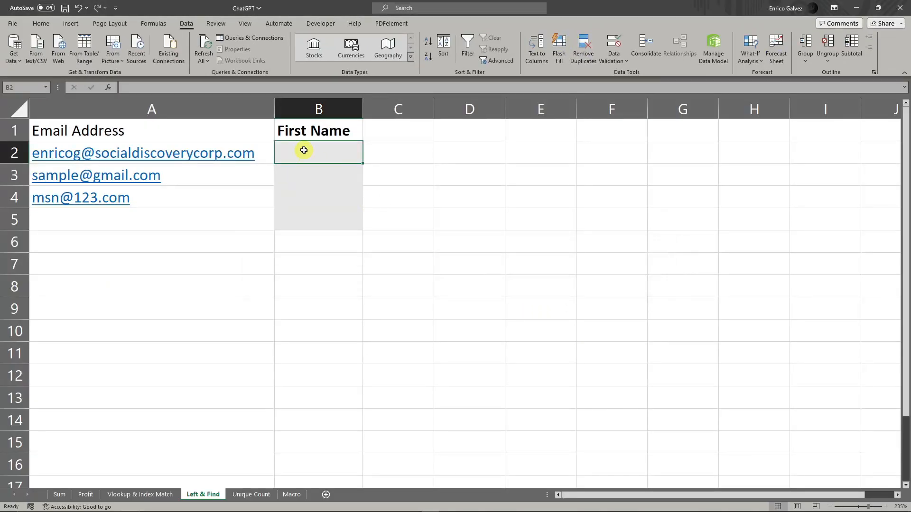
Enter the first e-mail's username in B2 as an example and Flash Fill the rest of the First Name column.
double_click(332, 271)
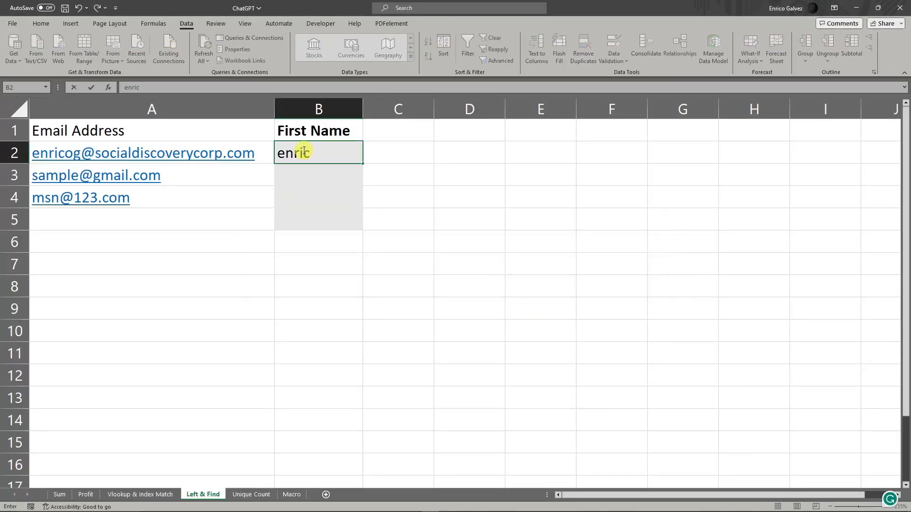
key(Return)
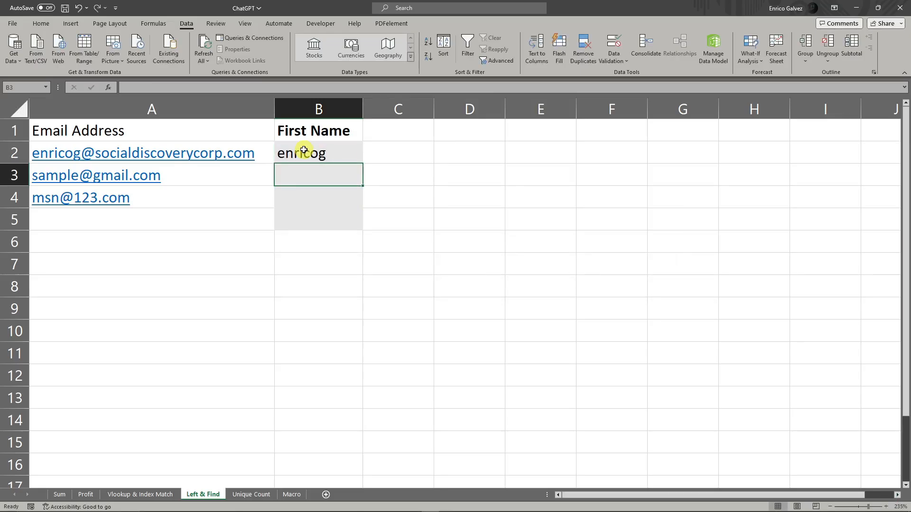
click(304, 151)
click(559, 47)
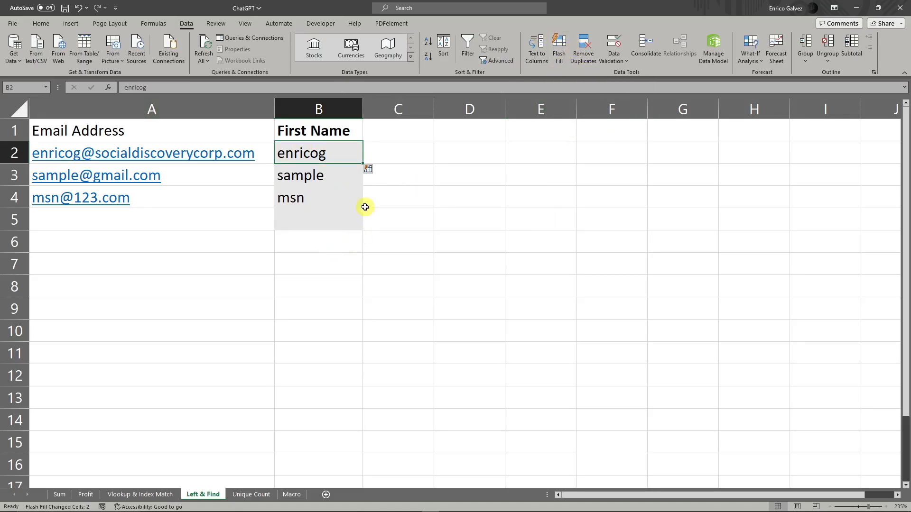
Clear the First Name entries from cells B2 to B4.
click(349, 201)
drag(349, 201, 354, 159)
key(BackSpace)
click(401, 189)
click(344, 173)
key(BackSpace)
click(351, 155)
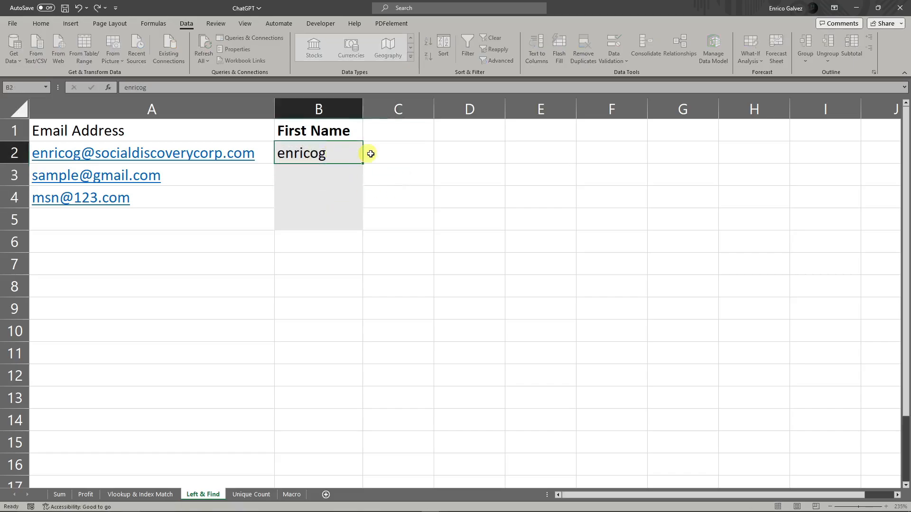
key(BackSpace)
click(394, 175)
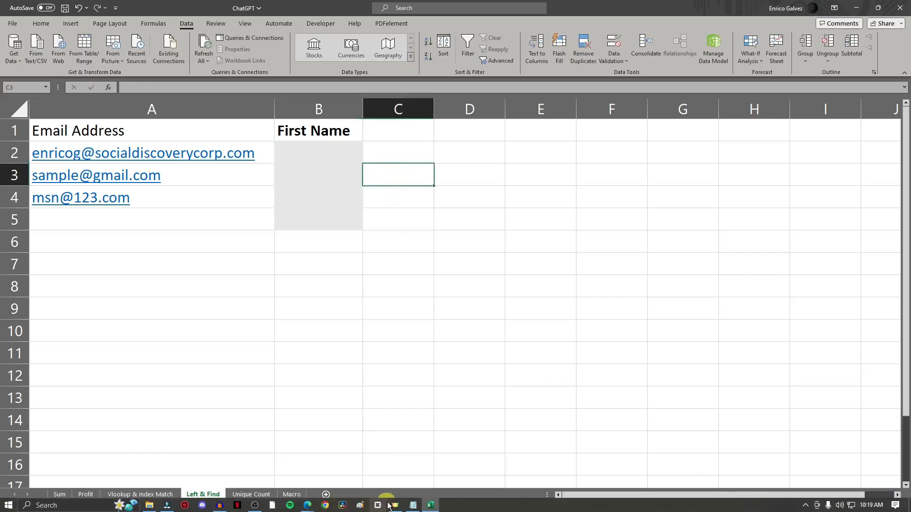
Copy the prompt "Write an Excel formula to extract all the text before the @ character in cell A2" from Notepad and send it to ChatGPT.
click(307, 506)
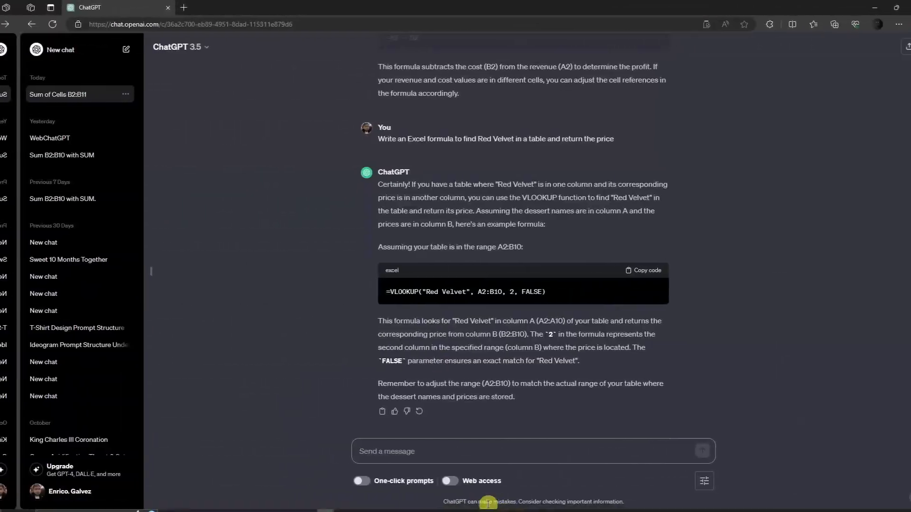
click(412, 505)
drag(527, 218, 201, 219)
key(ctrl+c)
click(238, 258)
click(498, 453)
key(ctrl+v)
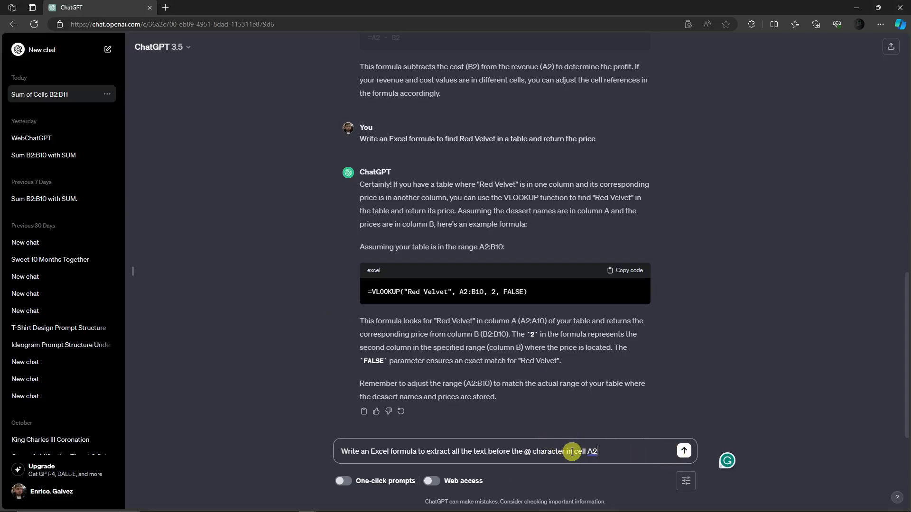
click(682, 449)
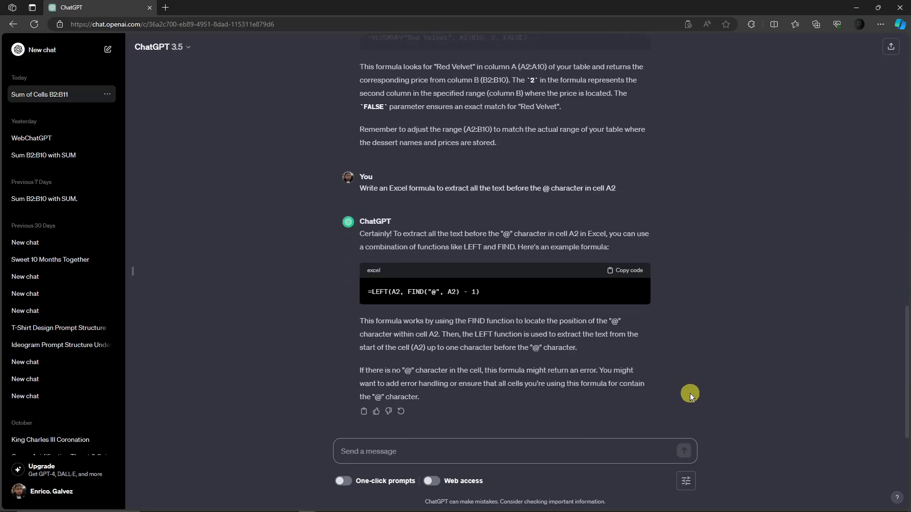
Copy =LEFT(A2, FIND("@", A2) - 1) from ChatGPT, paste it into cell B2 in Excel, and review the formula.
click(617, 270)
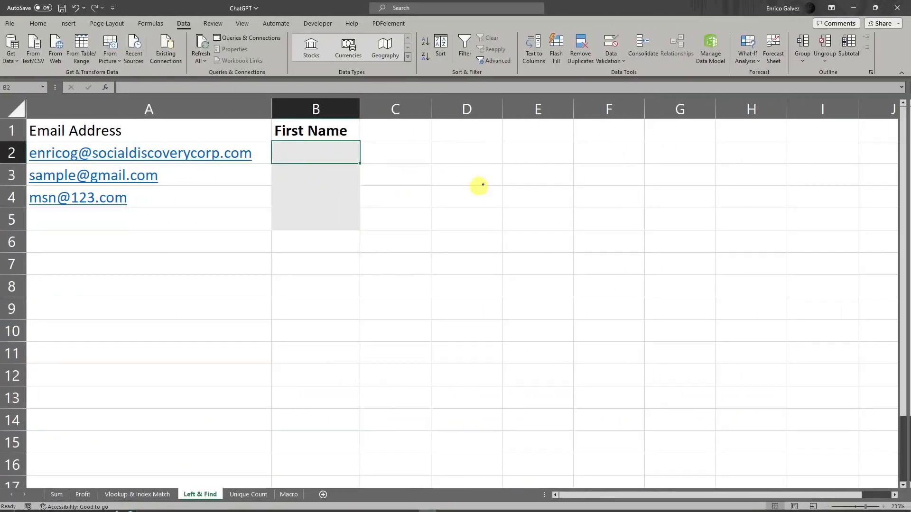
key(ctrl+v)
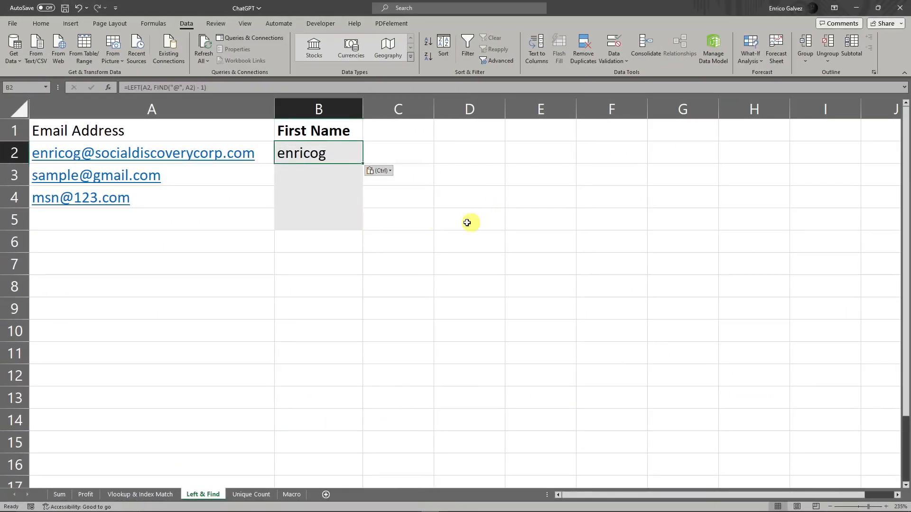
click(188, 177)
click(198, 197)
click(310, 177)
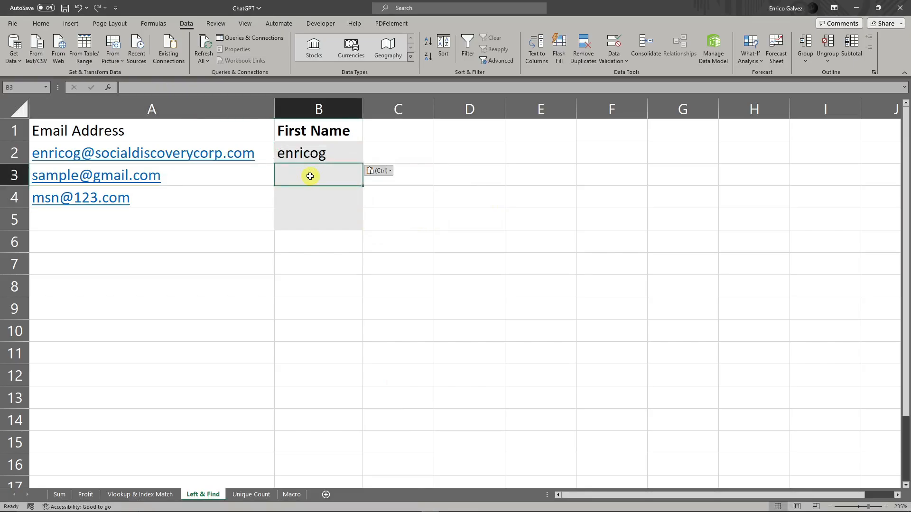
click(310, 154)
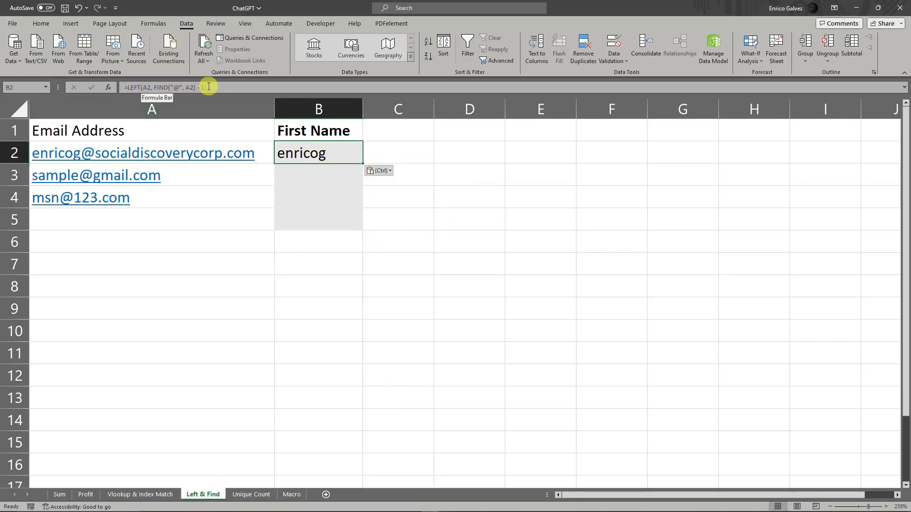
Fill the B2 formula down through B4 and check the formulas in the filled First Name cells.
click(443, 152)
click(339, 159)
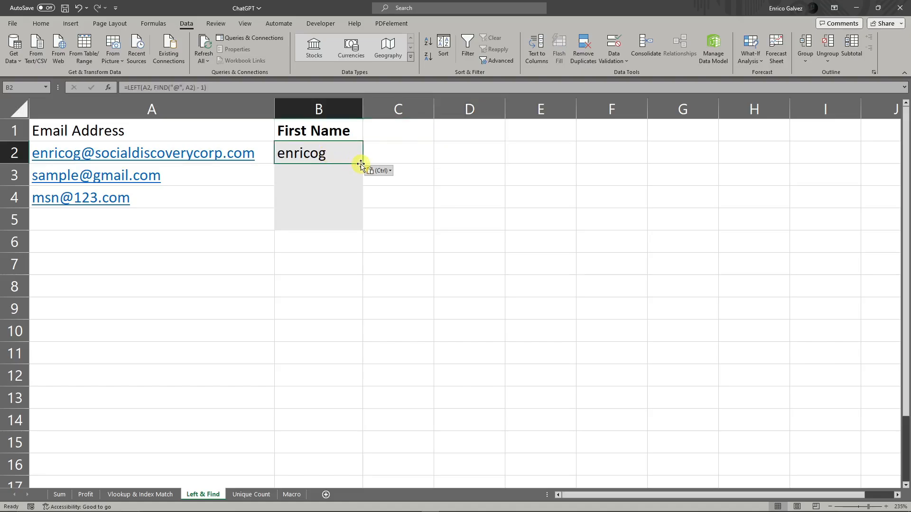
drag(361, 164, 357, 202)
click(566, 229)
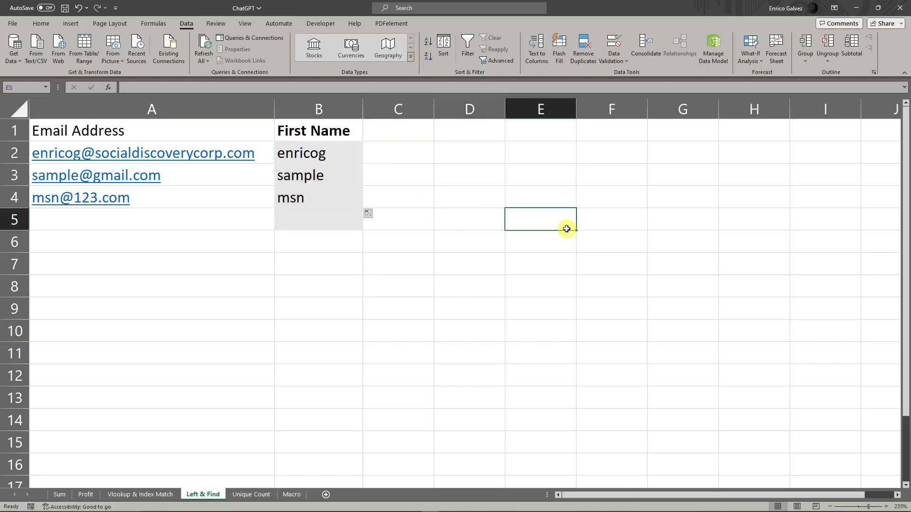
click(341, 183)
click(327, 197)
click(325, 175)
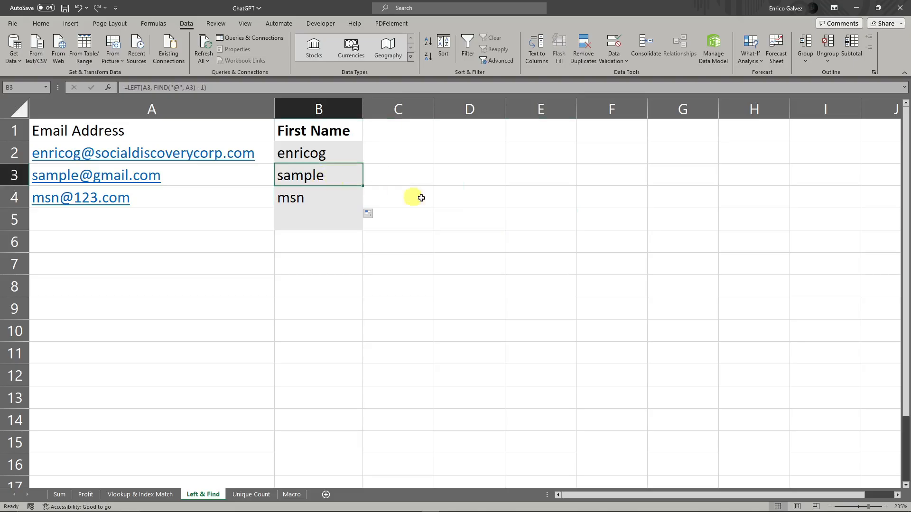
click(552, 210)
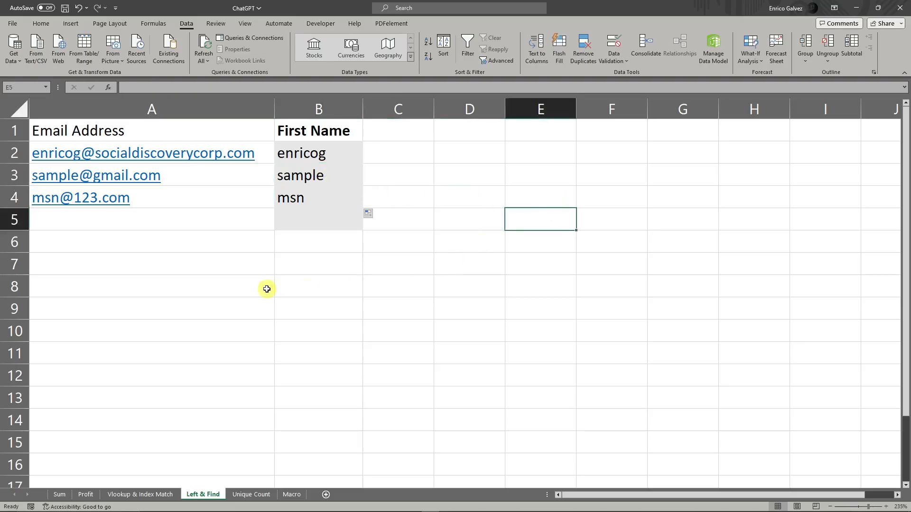
Open the Unique Count sheet.
click(258, 495)
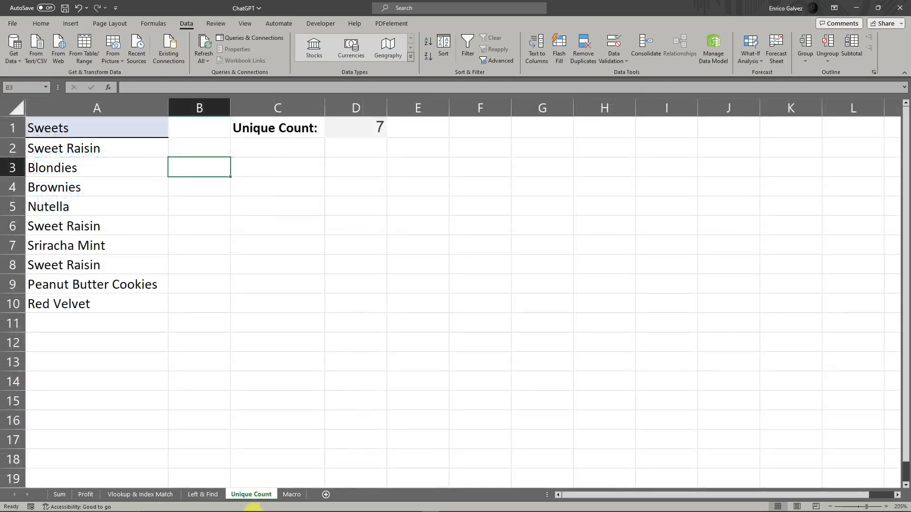
Examine the Sweets list in column A for repeated entries, comparing the Sweet Raisin cells A2, A6 and A8.
click(349, 341)
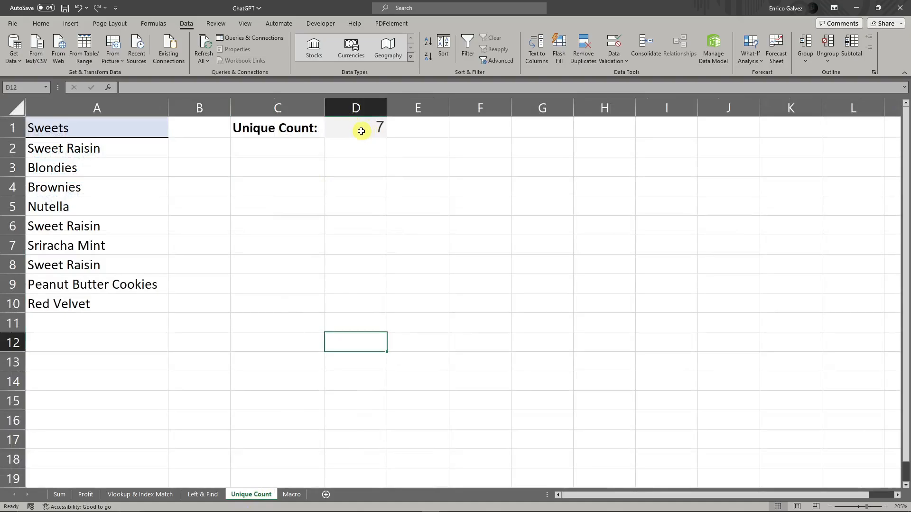
drag(112, 149, 107, 309)
click(298, 217)
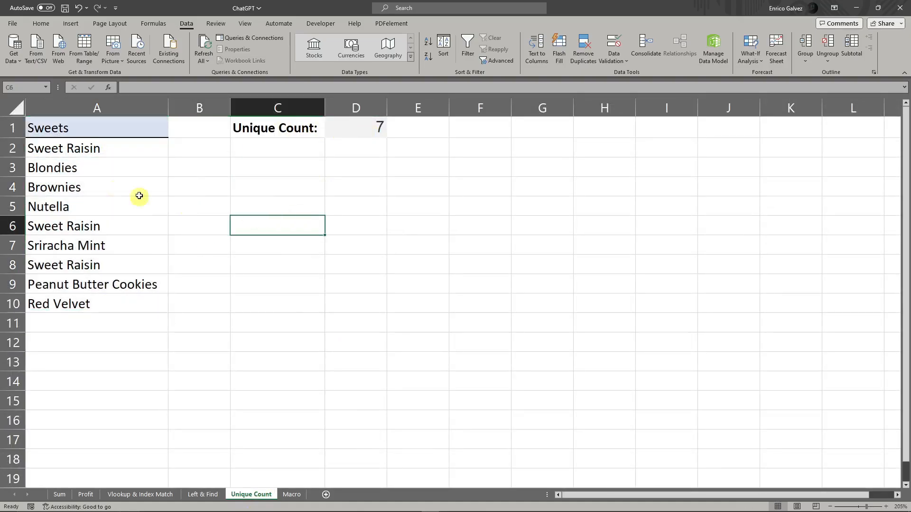
click(194, 161)
click(105, 144)
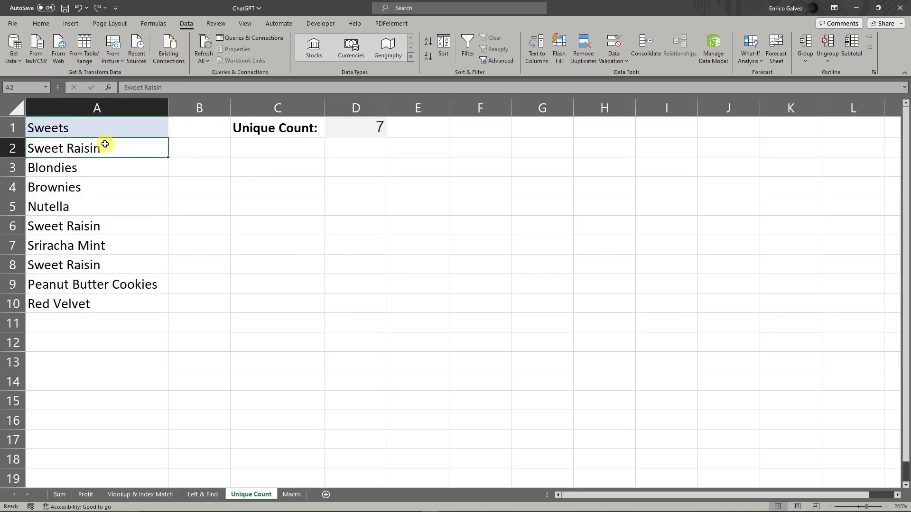
click(95, 266)
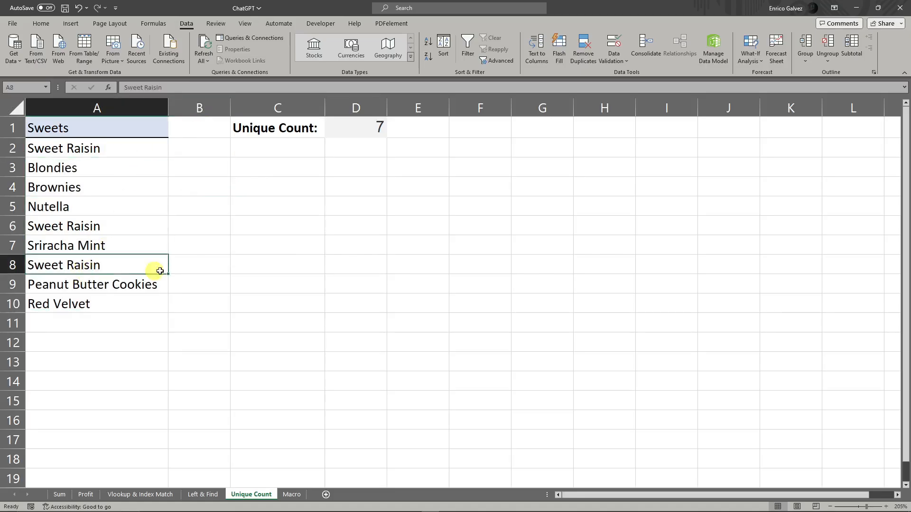
click(71, 226)
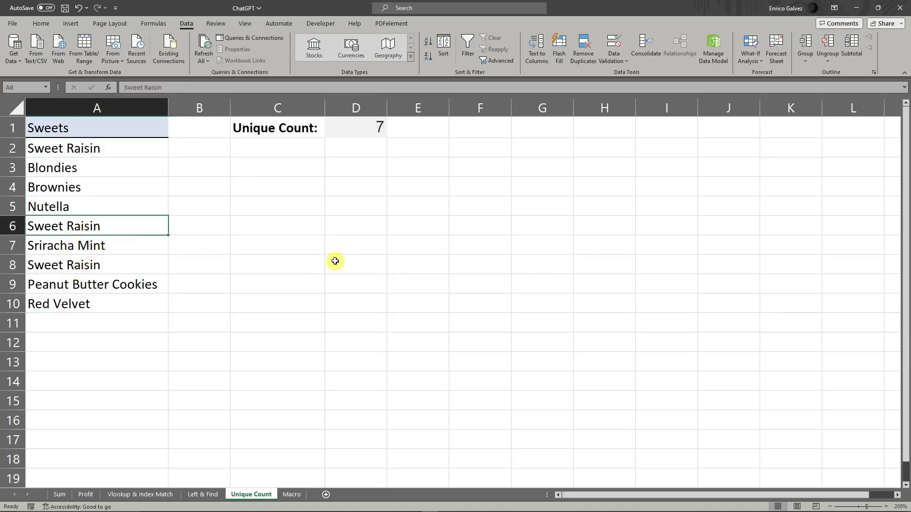
Clear the existing unique count formula from cell D1.
click(357, 130)
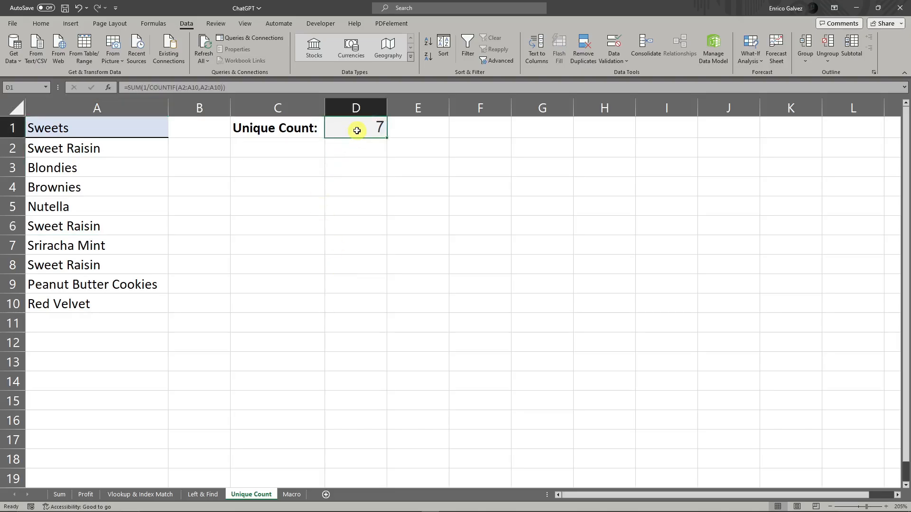
double_click(356, 131)
key(ctrl+a)
key(BackSpace)
click(403, 160)
click(362, 133)
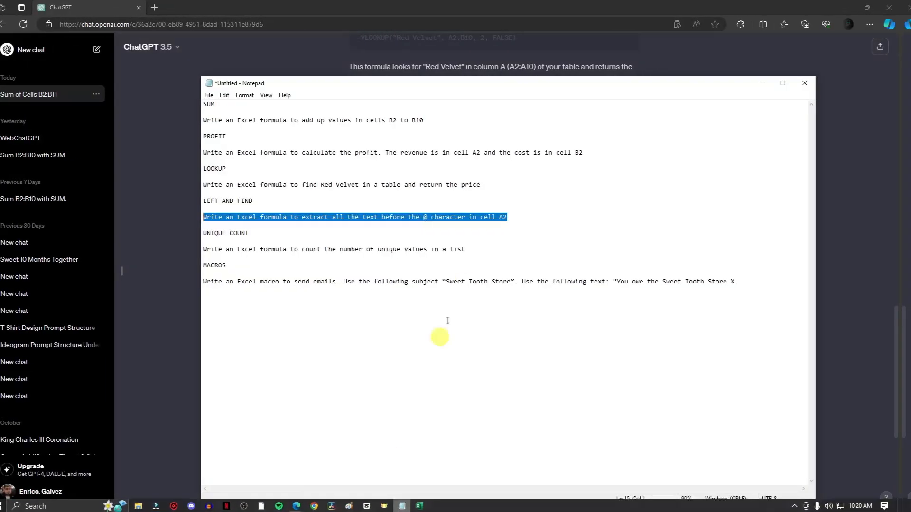
Copy the prompt "Write an Excel formula to count the number of unique values in a list" from Notepad and send it to ChatGPT.
click(443, 244)
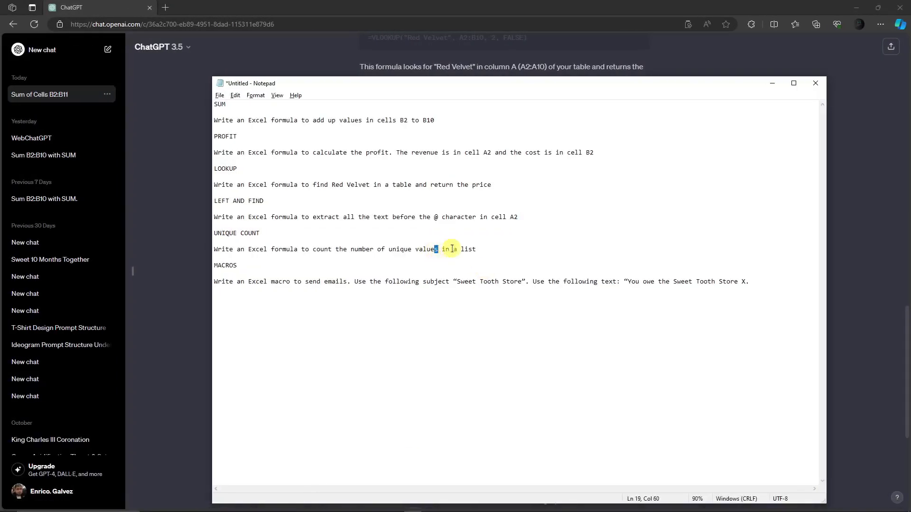
drag(476, 249, 179, 248)
key(ctrl+c)
click(181, 247)
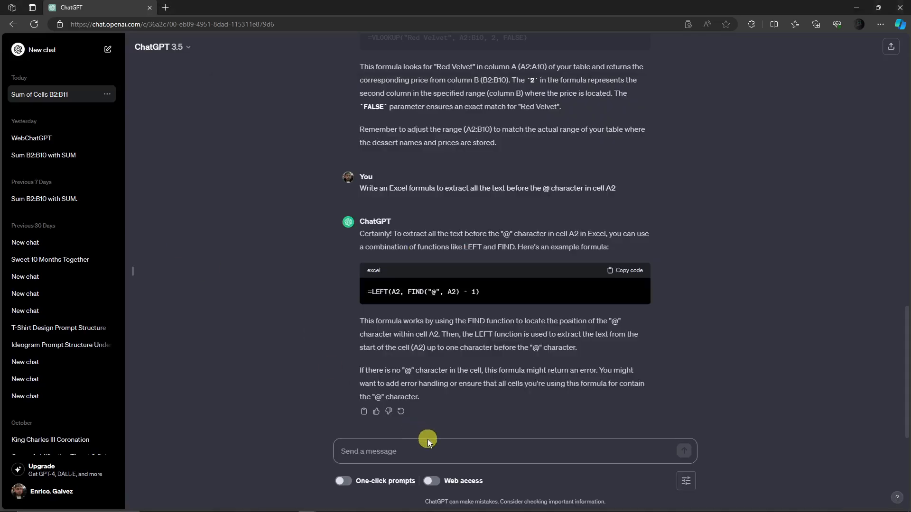
click(429, 446)
key(ctrl+v)
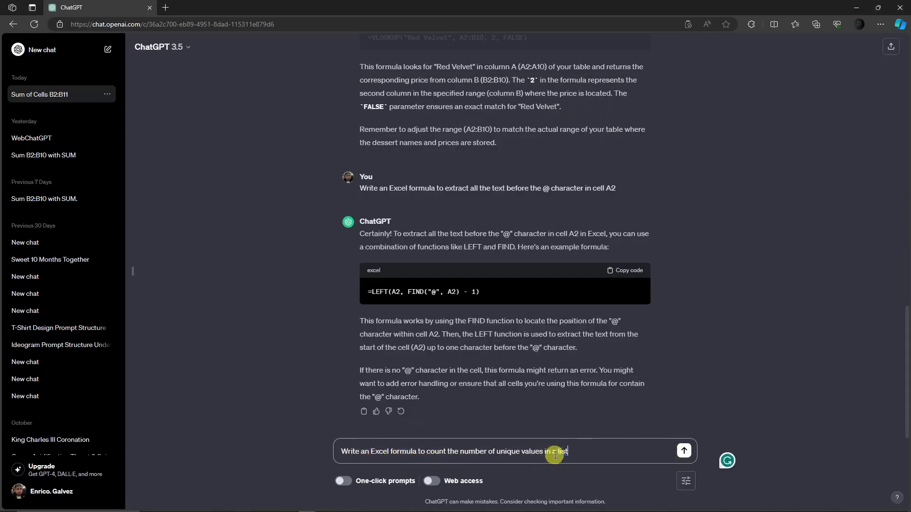
click(684, 450)
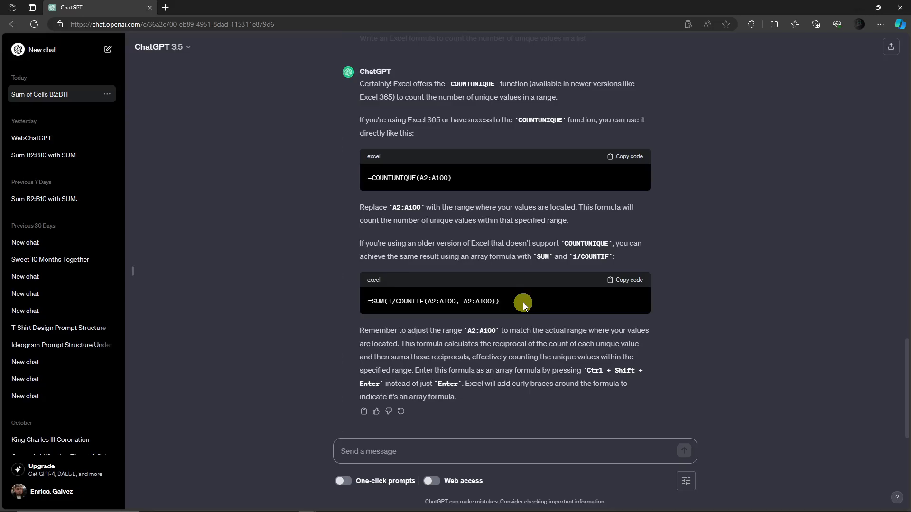
Copy =COUNTUNIQUE(A2:A100) from ChatGPT, paste it into cell D1 in Excel, and widen column D.
click(629, 157)
mouse_move(414, 506)
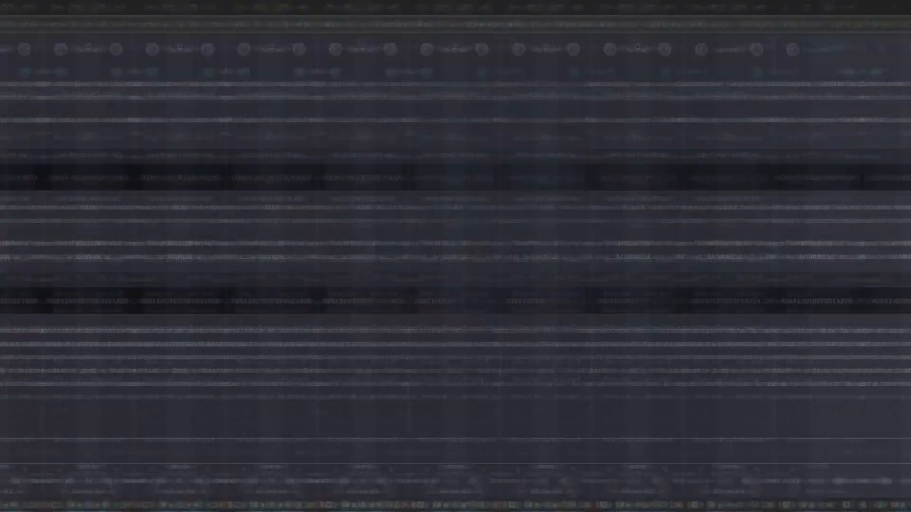
key(ctrl+v)
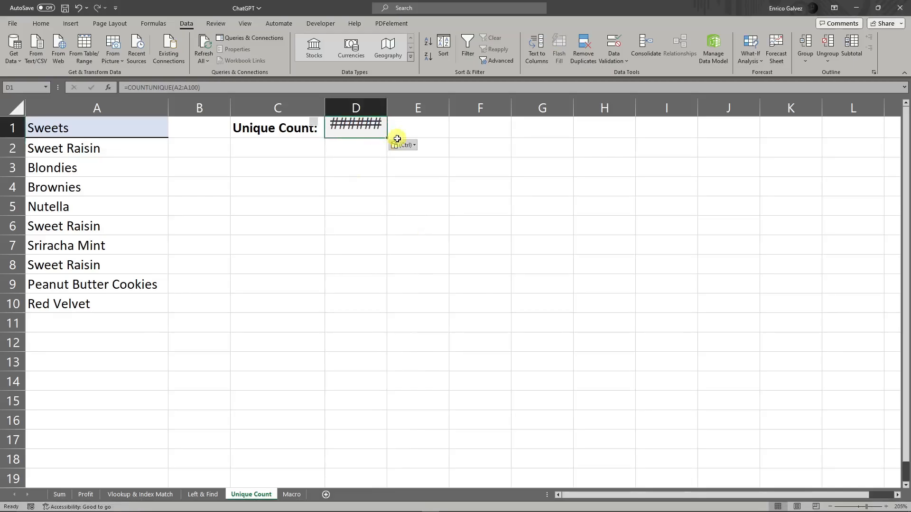
drag(389, 111, 482, 112)
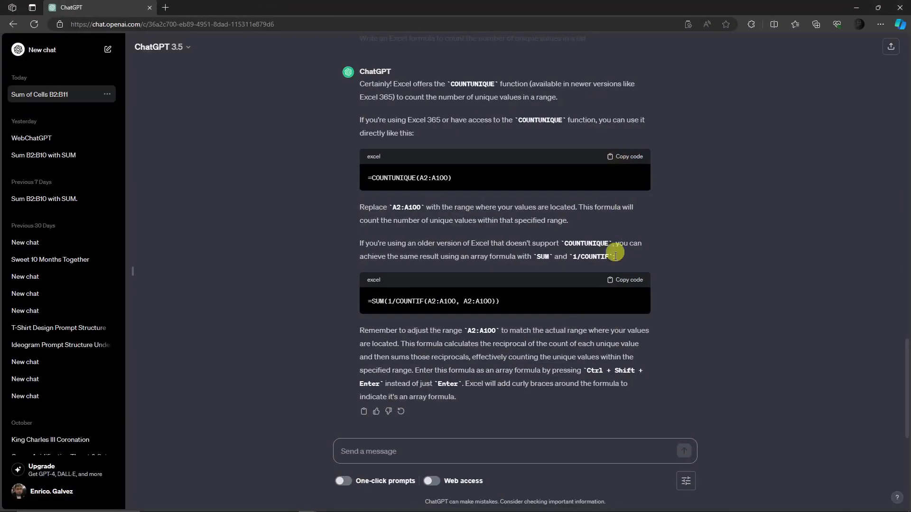
Replace the D1 formula with =SUM(1/COUNTIF(A2:A100, A2:A100)) copied from ChatGPT, and check which cells the Sweets list covers.
click(722, 281)
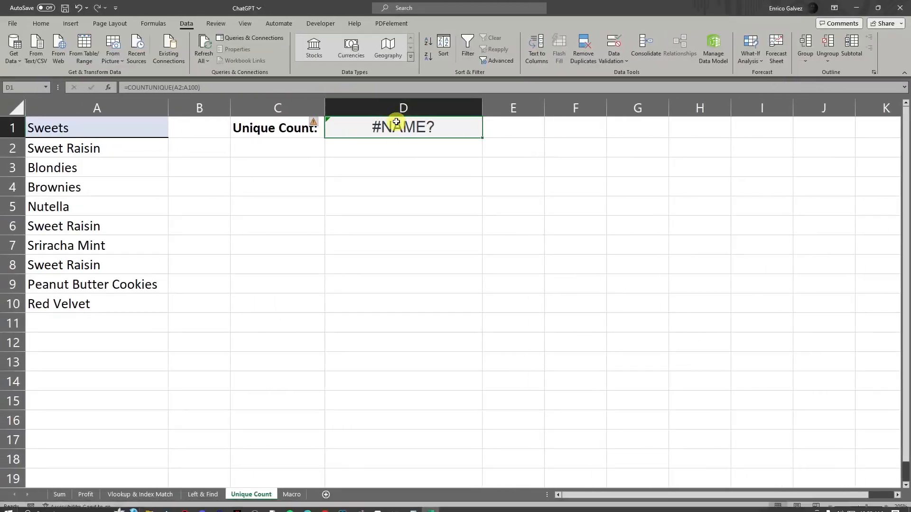
key(ctrl+v)
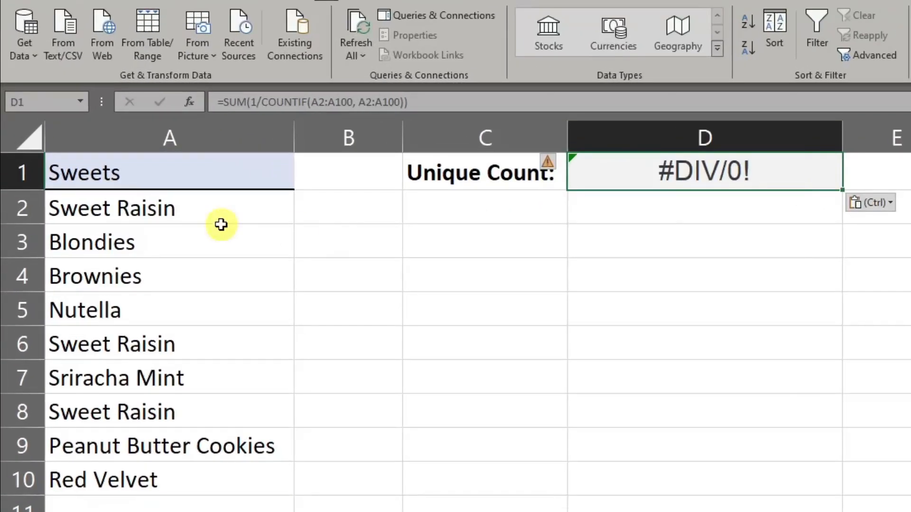
drag(126, 153, 155, 302)
click(520, 429)
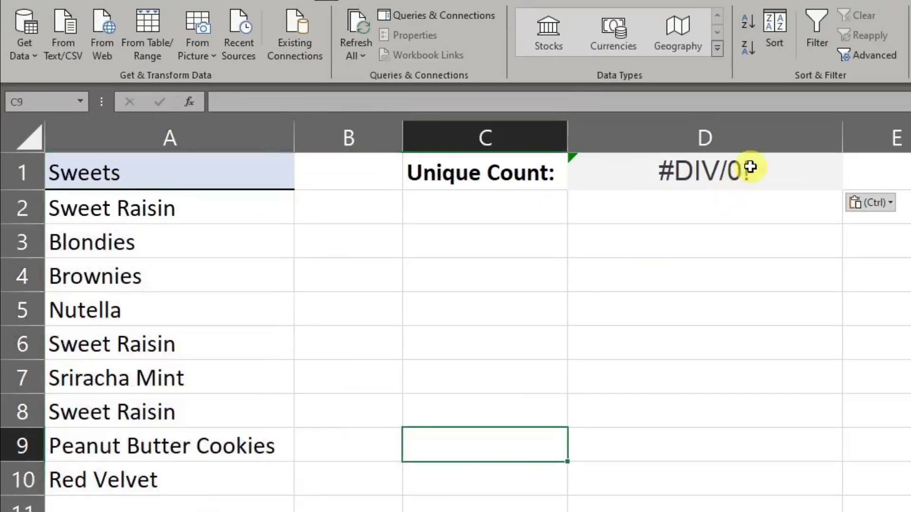
Change both ranges in the D1 formula to A2:A10 and review the resulting =SUM(1/COUNTIF(A2:A10, A2:A10)).
click(748, 171)
click(352, 102)
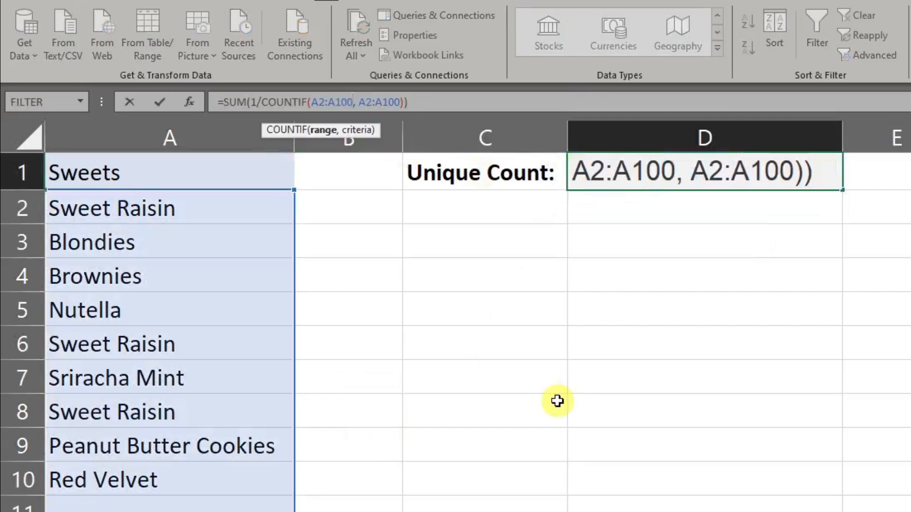
key(BackSpace)
click(401, 100)
key(BackSpace)
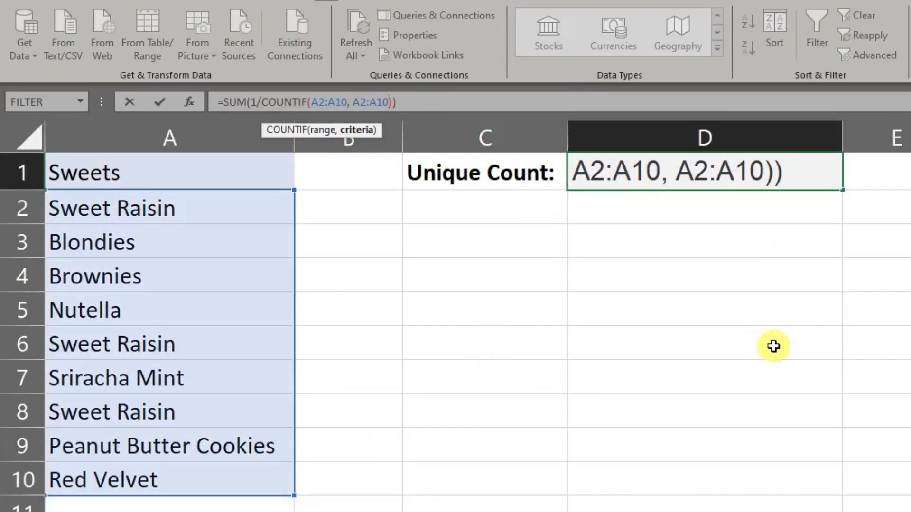
click(774, 347)
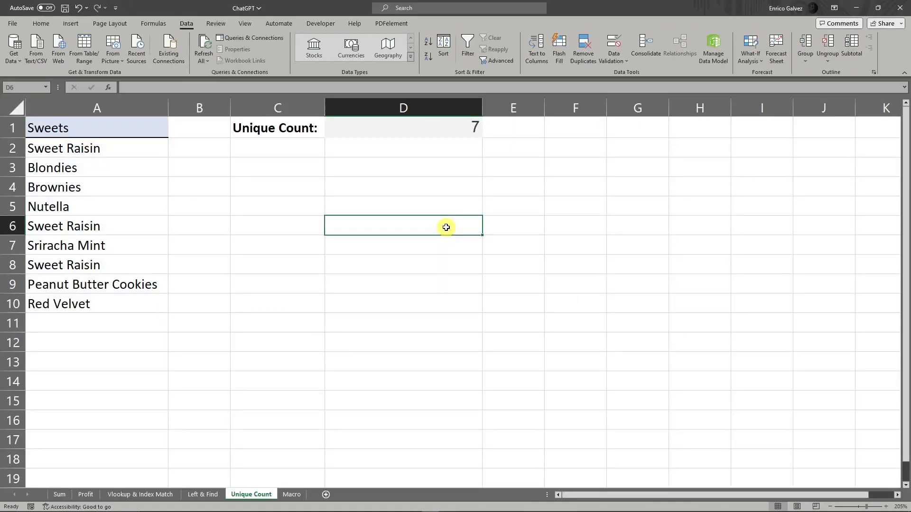
click(459, 127)
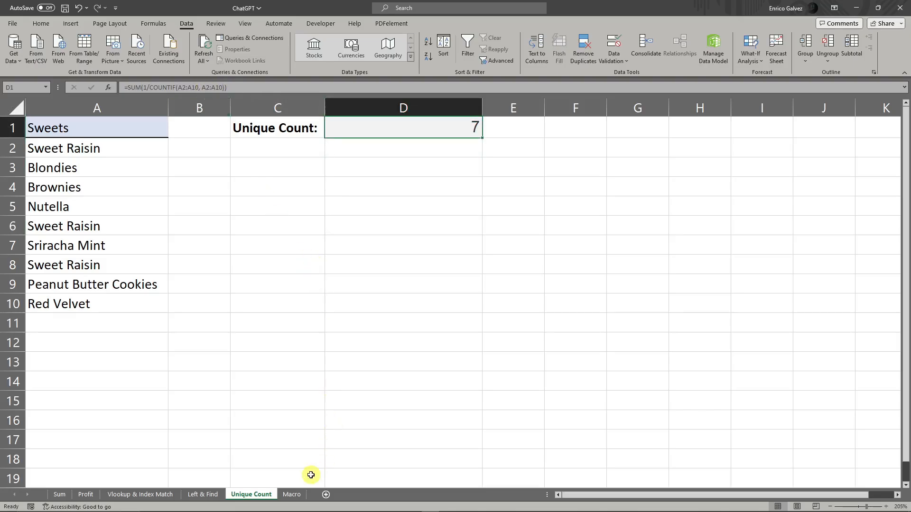
Open the Macro sheet and make sure Developer is enabled among the main tabs in the ribbon customization.
click(292, 494)
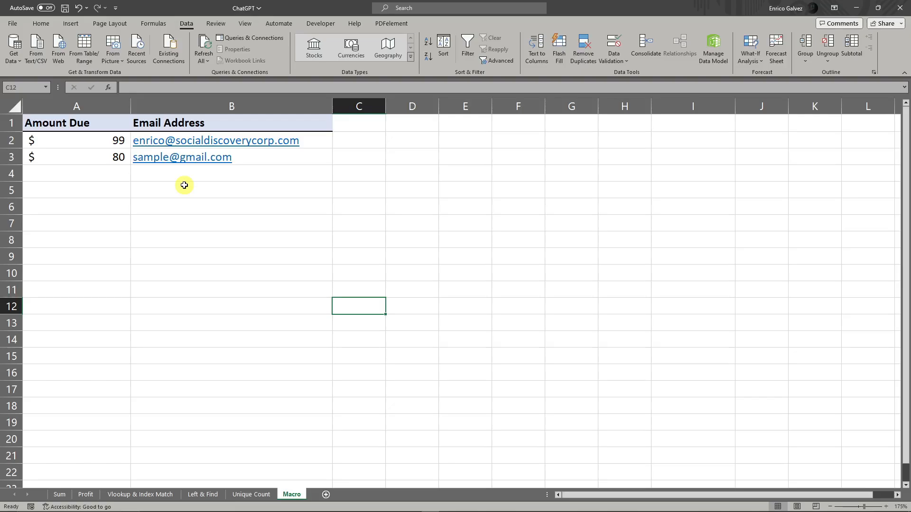
click(184, 187)
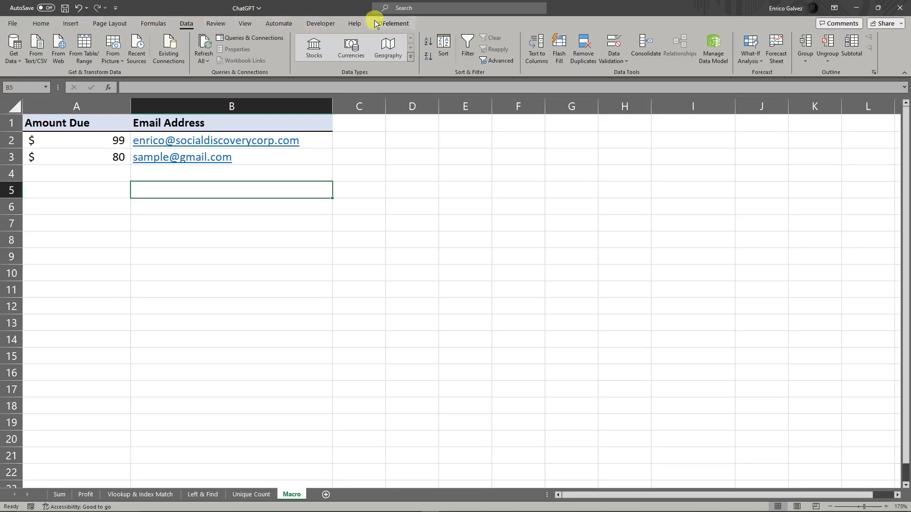
right_click(250, 23)
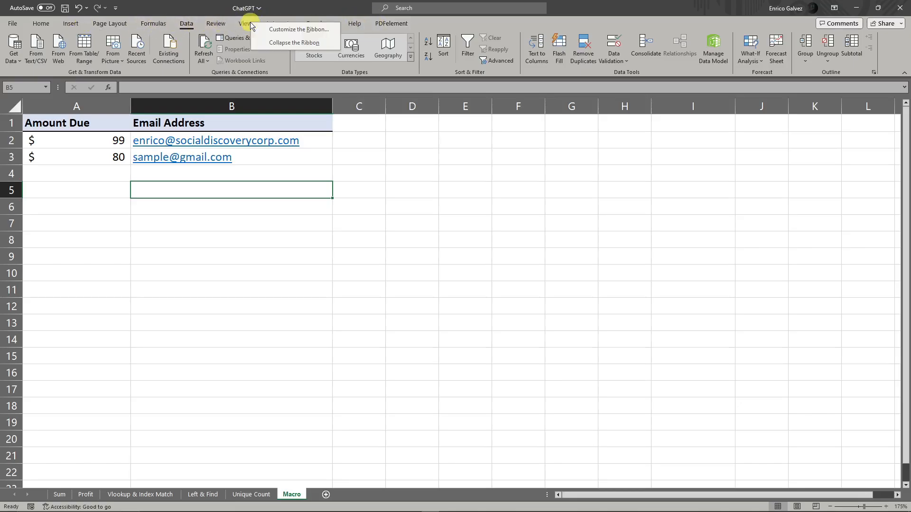
click(298, 28)
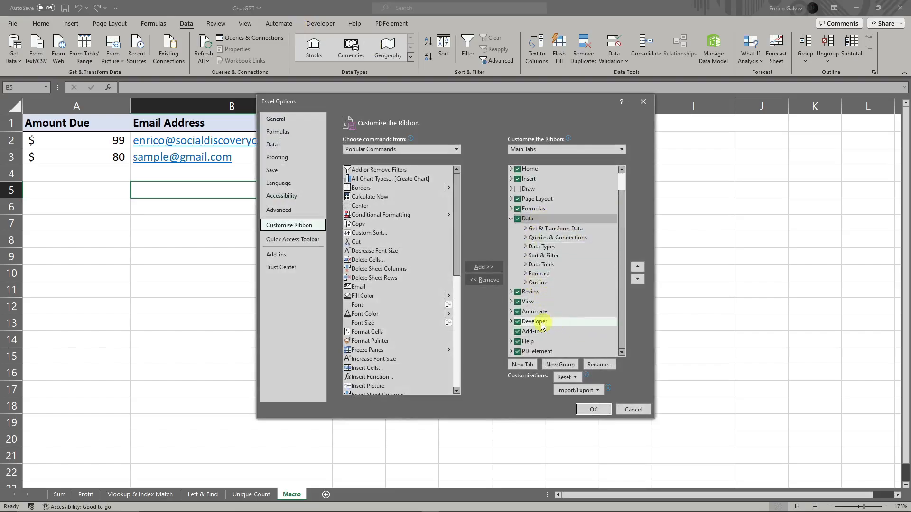
click(593, 410)
Open the Visual Basic editor and close the Module2 code window.
click(321, 23)
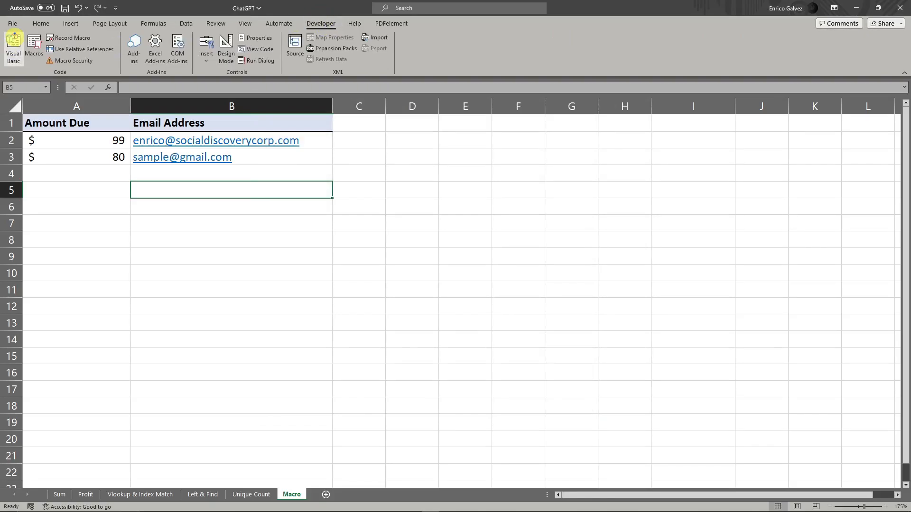
click(14, 38)
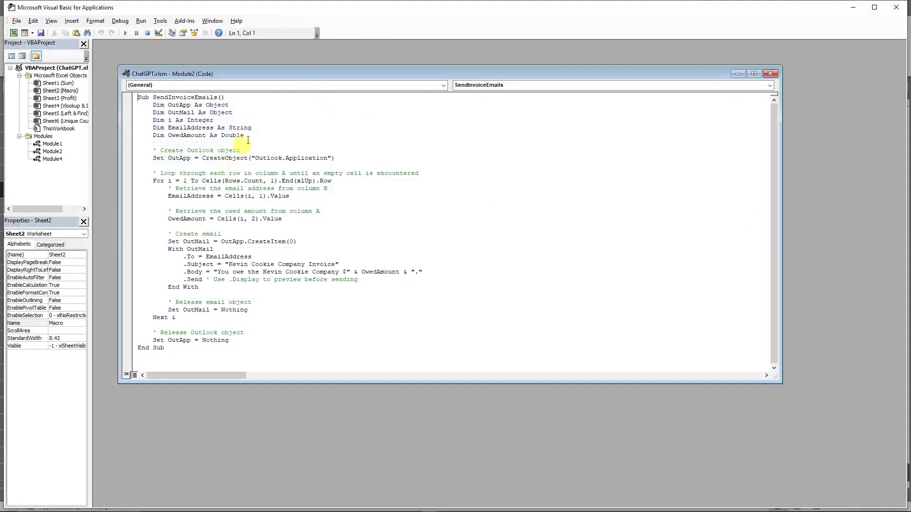
drag(459, 72, 473, 69)
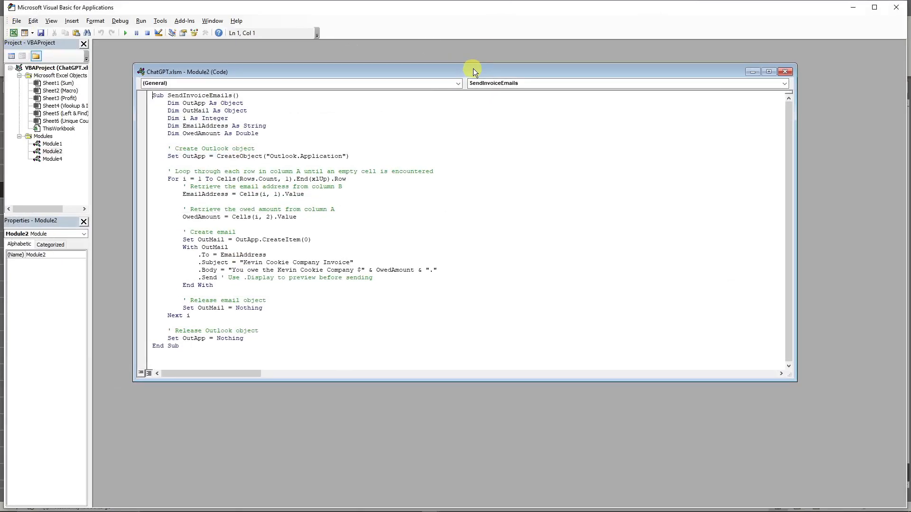
click(786, 72)
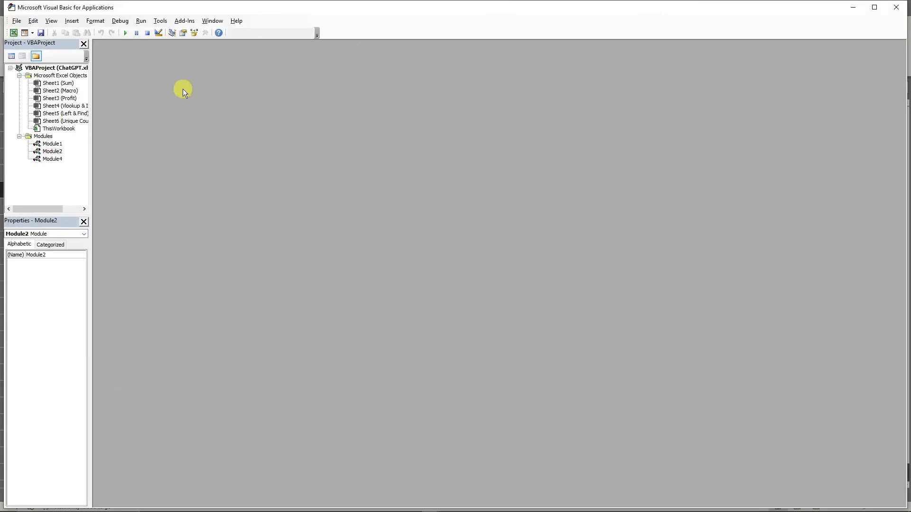
Check that Microsoft Outlook 16.0 Object Library is enabled in the VBA project's references.
click(157, 23)
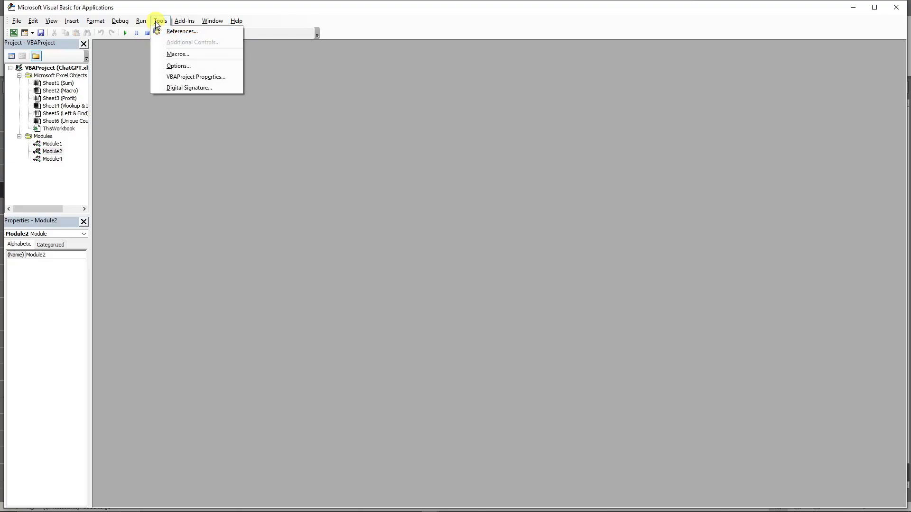
click(182, 32)
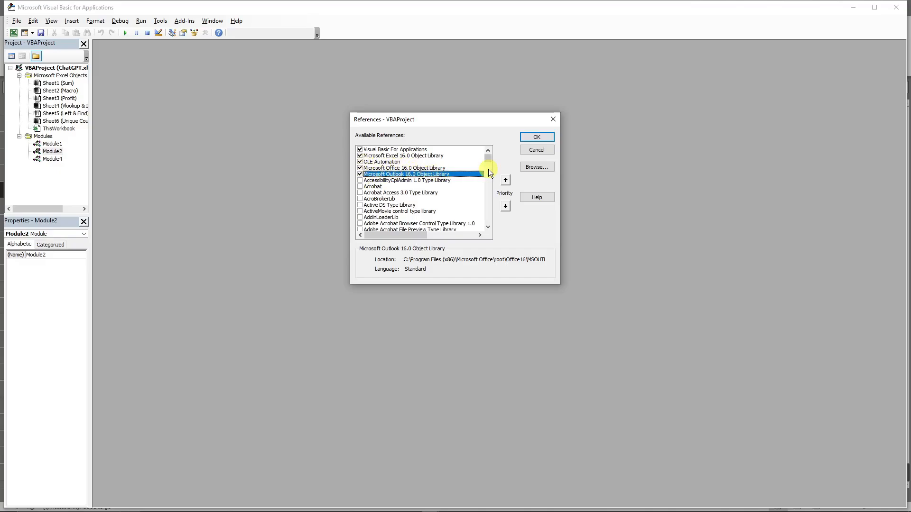
click(537, 138)
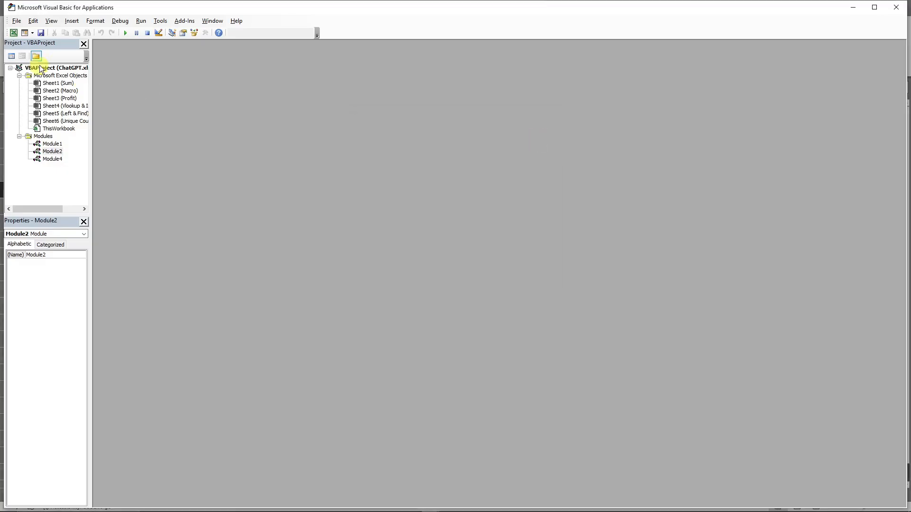
Close the Visual Basic editor and return to the Macro sheet in Excel.
click(897, 7)
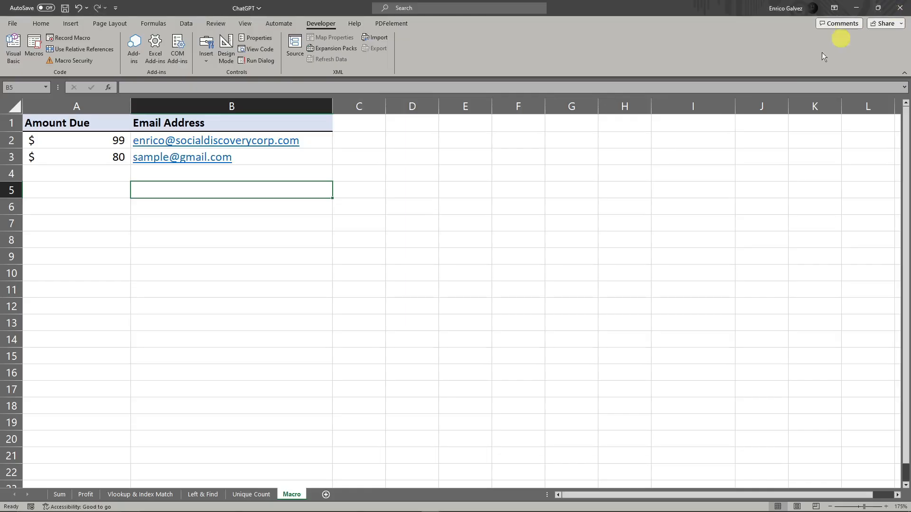
click(83, 172)
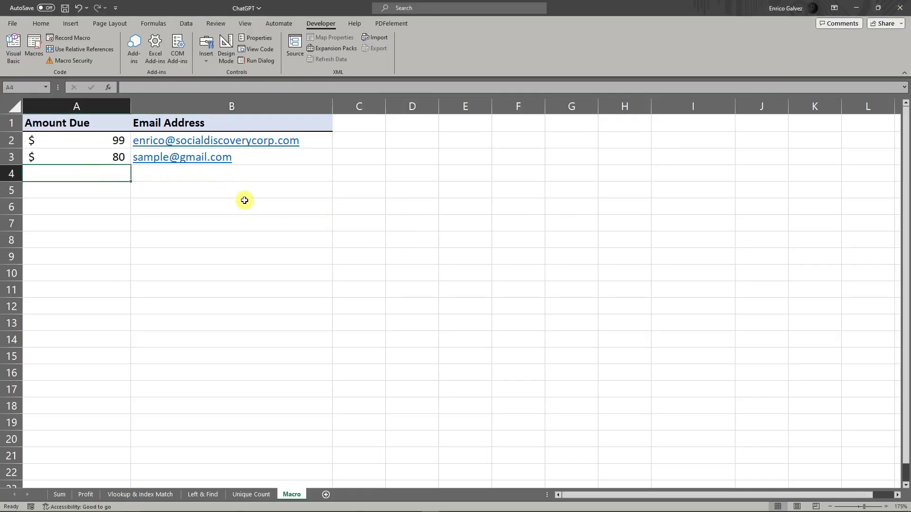
click(118, 227)
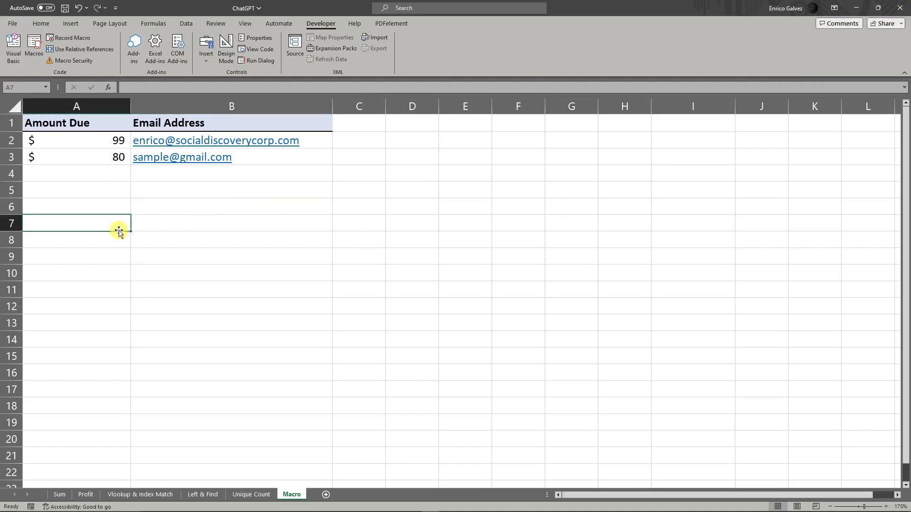
click(253, 219)
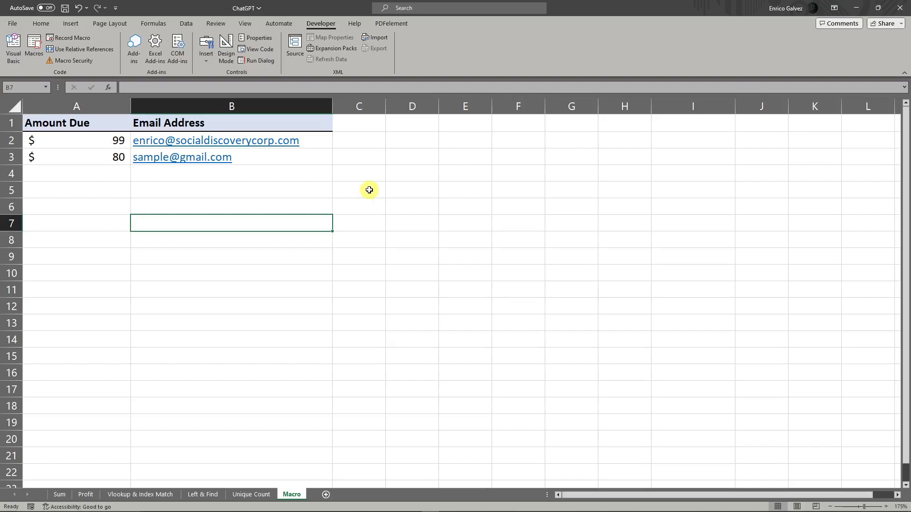
click(216, 176)
click(261, 190)
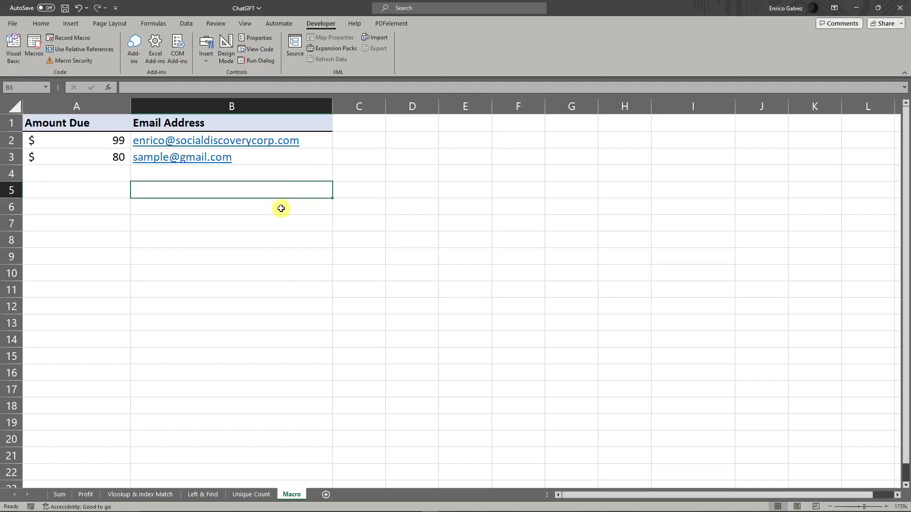
click(302, 179)
click(362, 179)
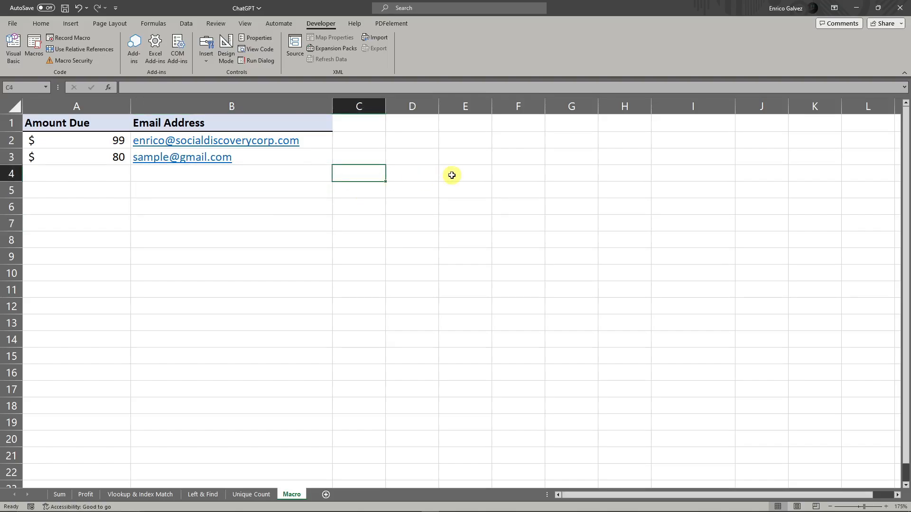
click(308, 142)
click(303, 160)
click(317, 141)
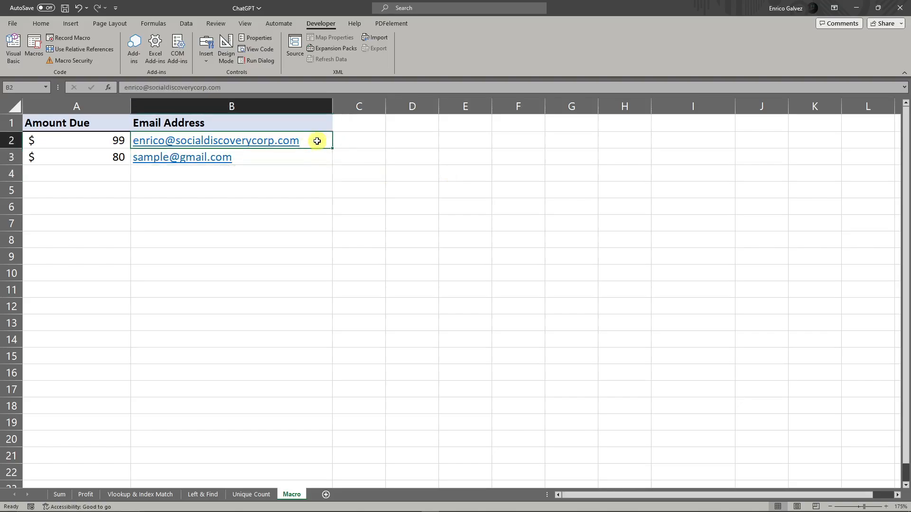
click(314, 159)
click(319, 142)
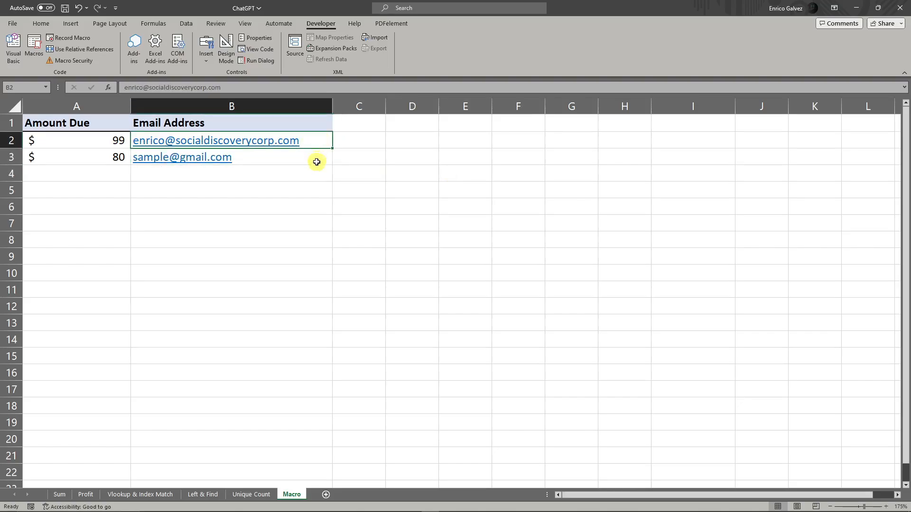
click(317, 162)
click(323, 145)
click(323, 159)
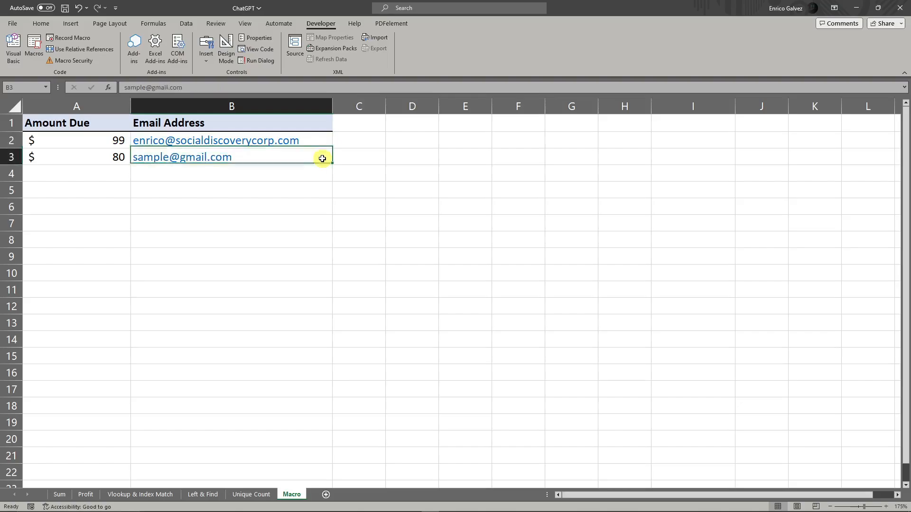
click(320, 141)
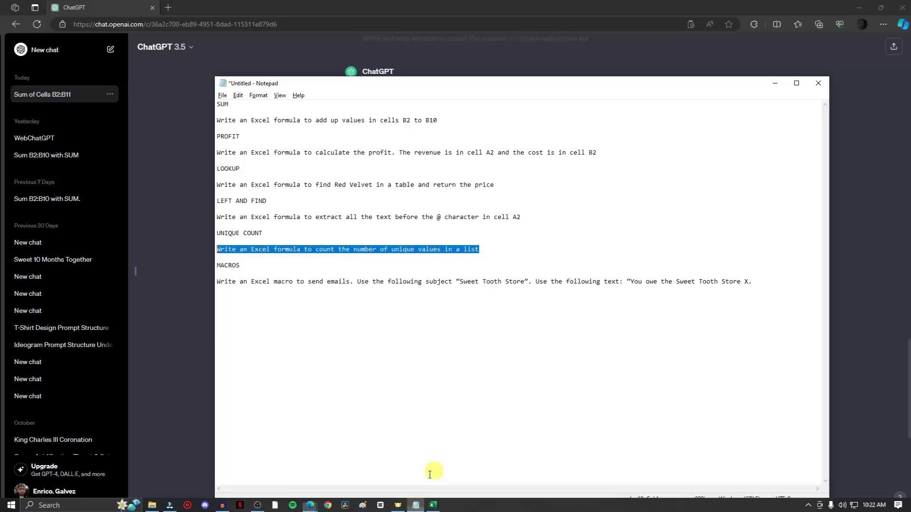
Copy the MACROS prompt from the Notepad notes and send it to ChatGPT to request an email macro with subject “Sweet Tooth Store”.
click(667, 271)
drag(750, 282, 212, 290)
key(ctrl+c)
click(181, 300)
click(393, 442)
key(ctrl+v)
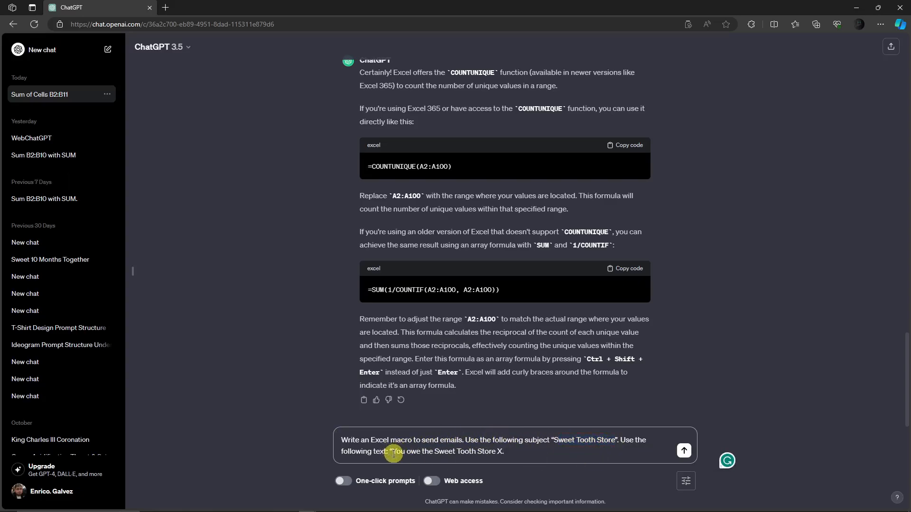
drag(394, 454, 505, 454)
click(554, 454)
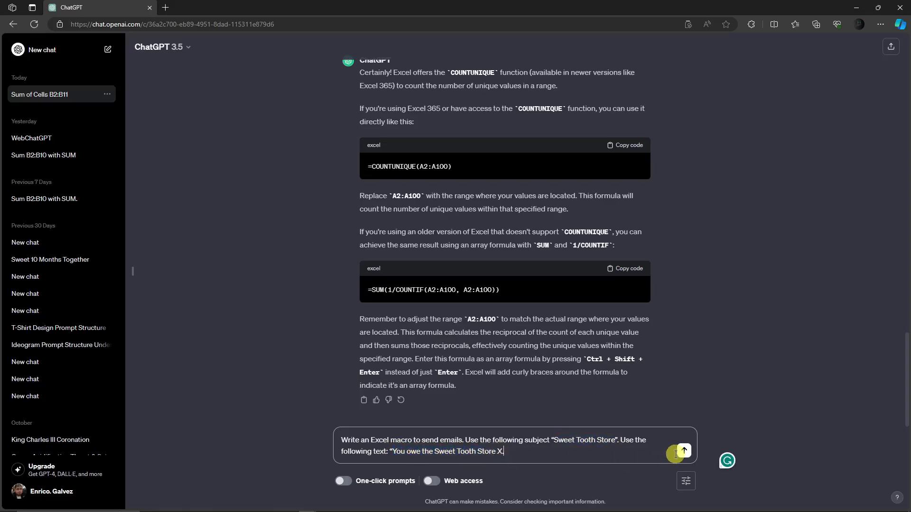
click(684, 451)
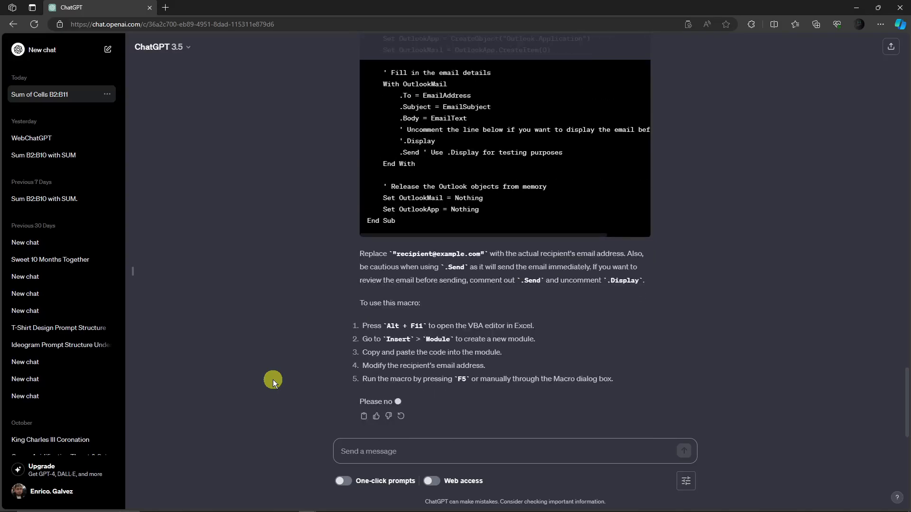
Copy the full SendEmail VBA code from ChatGPT's response.
scroll(492, 339, up, 3)
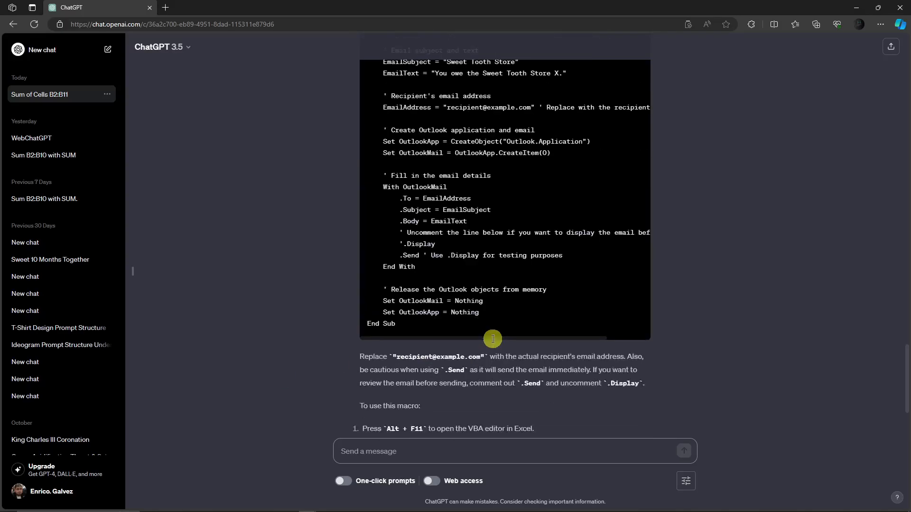
scroll(493, 339, up, 5)
click(604, 228)
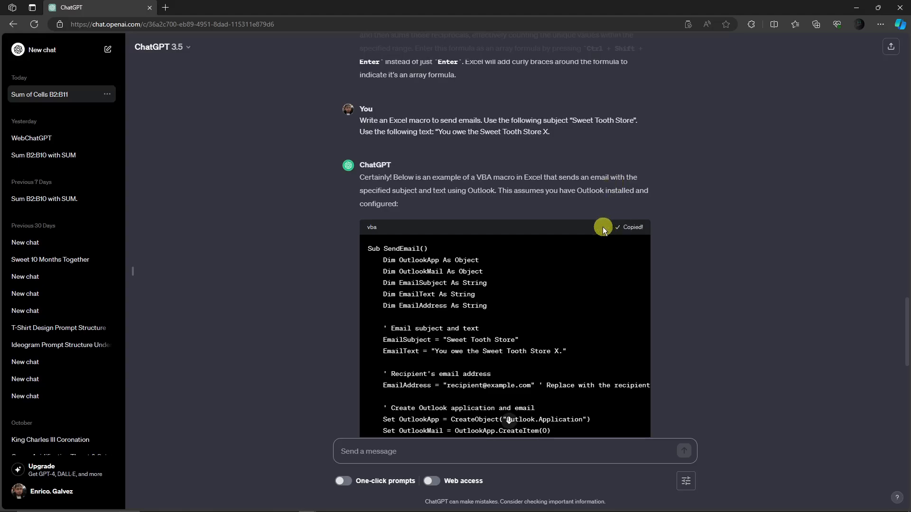
Open the workbook's Visual Basic editor in Excel and insert a new module containing the copied SendEmail code.
mouse_move(308, 507)
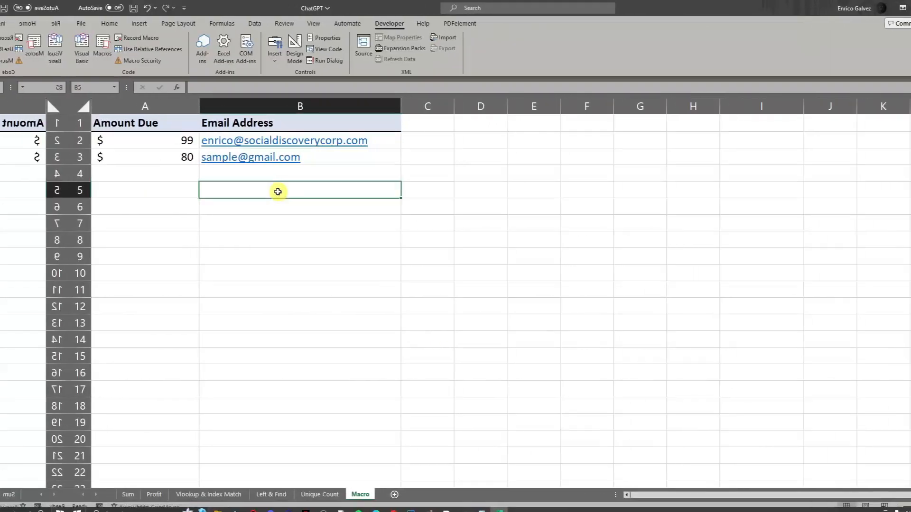
click(81, 47)
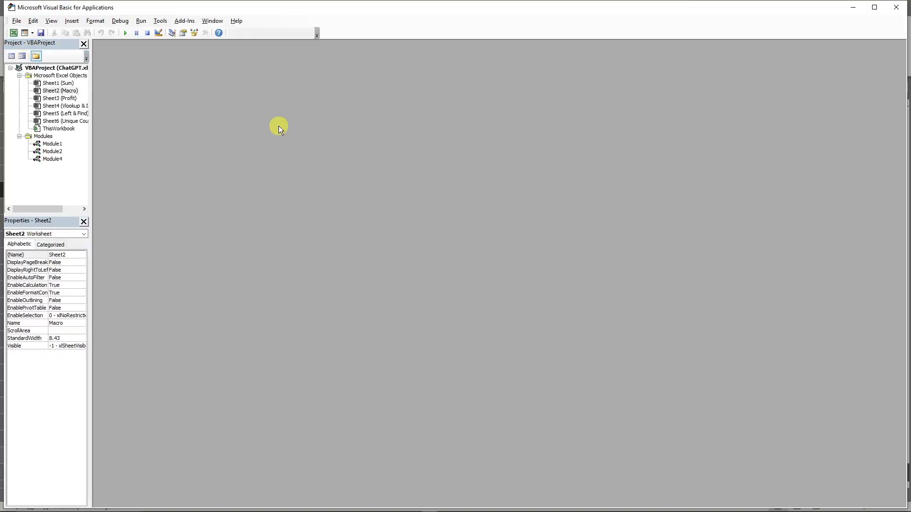
click(69, 22)
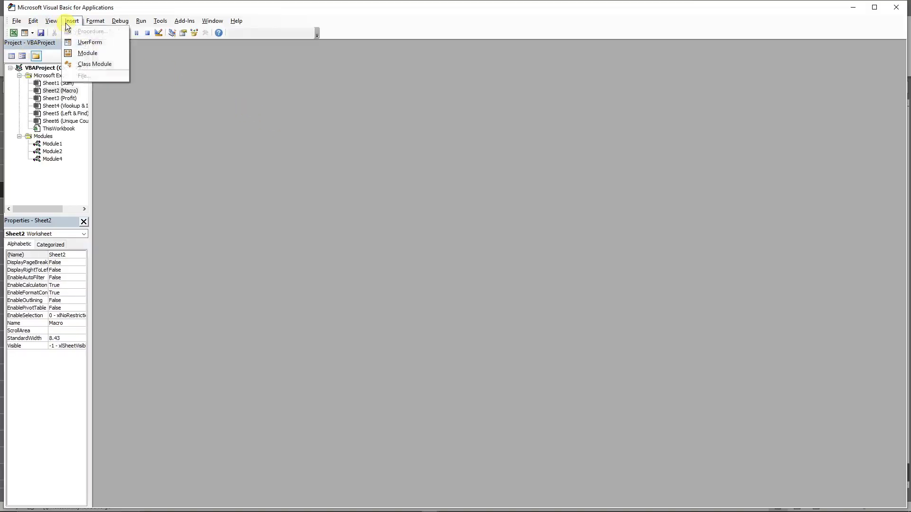
click(96, 54)
key(ctrl+v)
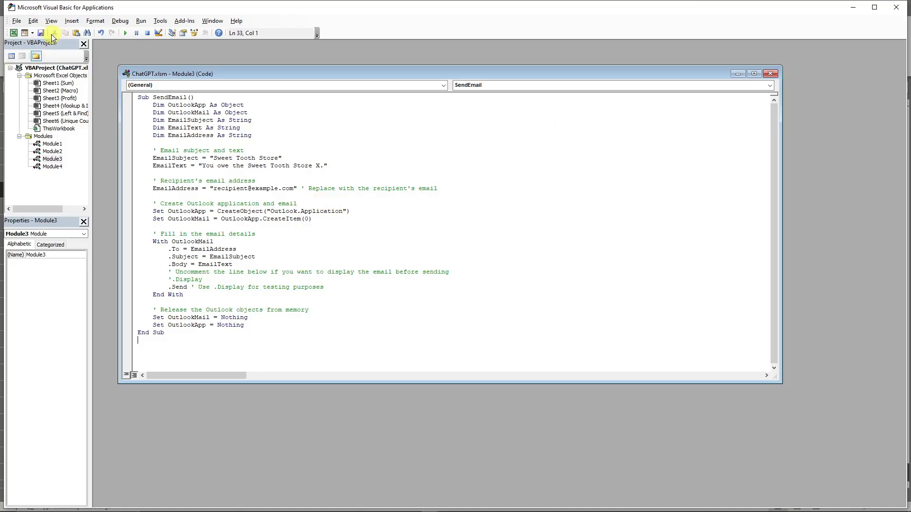
Close the Visual Basic editor and run the SendEmail macro from the Macro sheet.
click(896, 17)
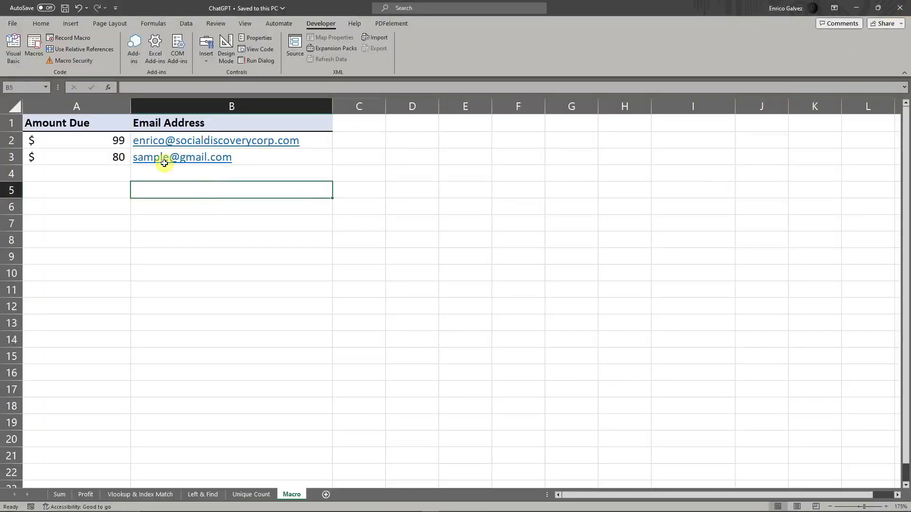
click(31, 60)
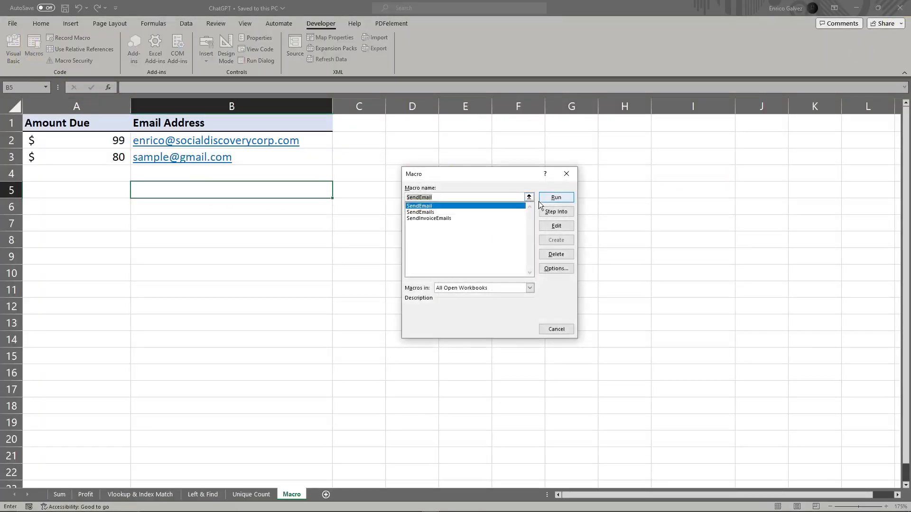
click(554, 198)
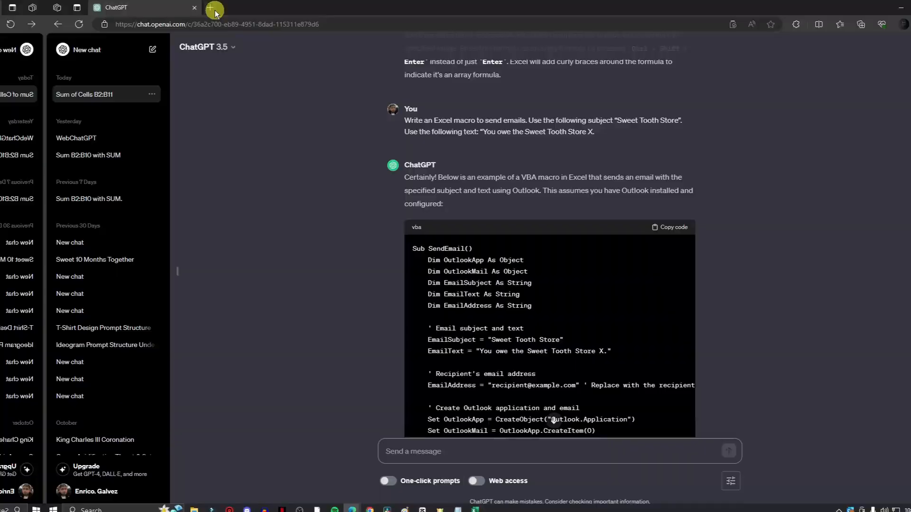
Check the Sweet Tooth Store message in Gmail using a new browser tab, and return to the Macro sheet in Excel.
click(162, 7)
text(gma)
key(Return)
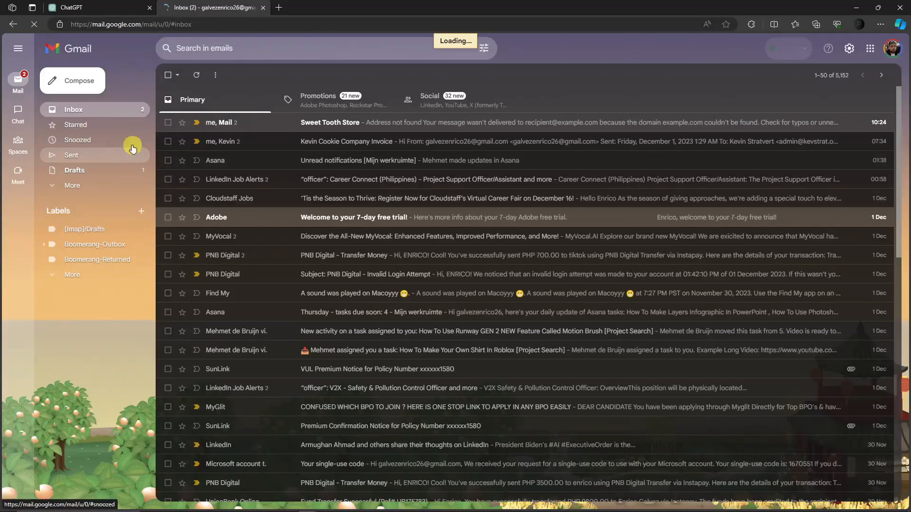
click(342, 122)
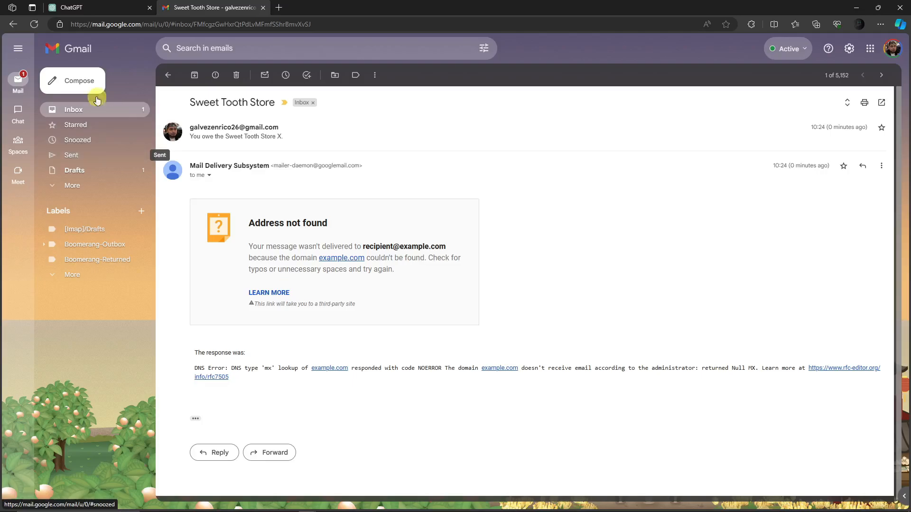
click(429, 502)
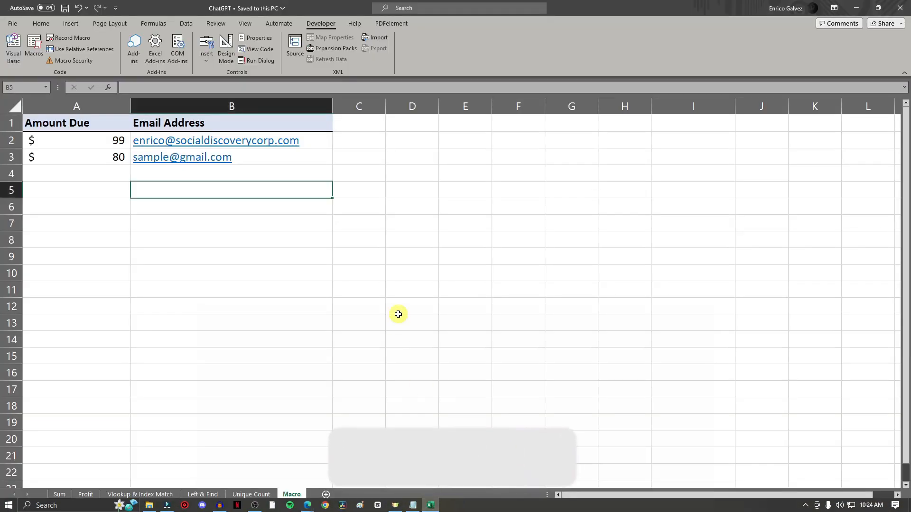